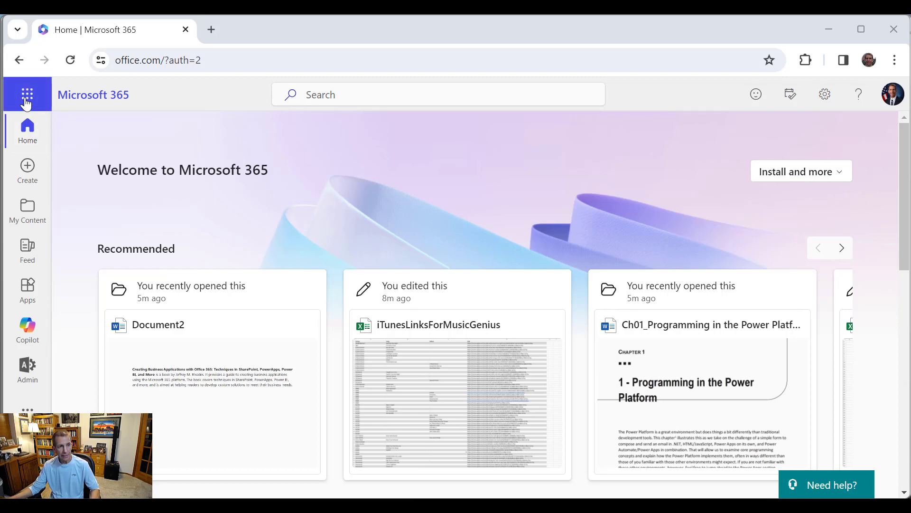
Switch from the Microsoft 365 home page to OneDrive and display the list of My files.
click(29, 97)
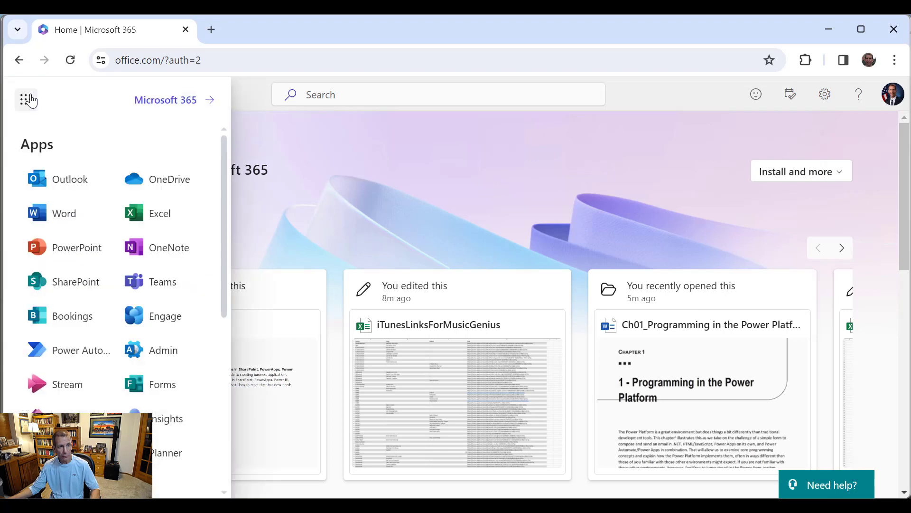
click(156, 177)
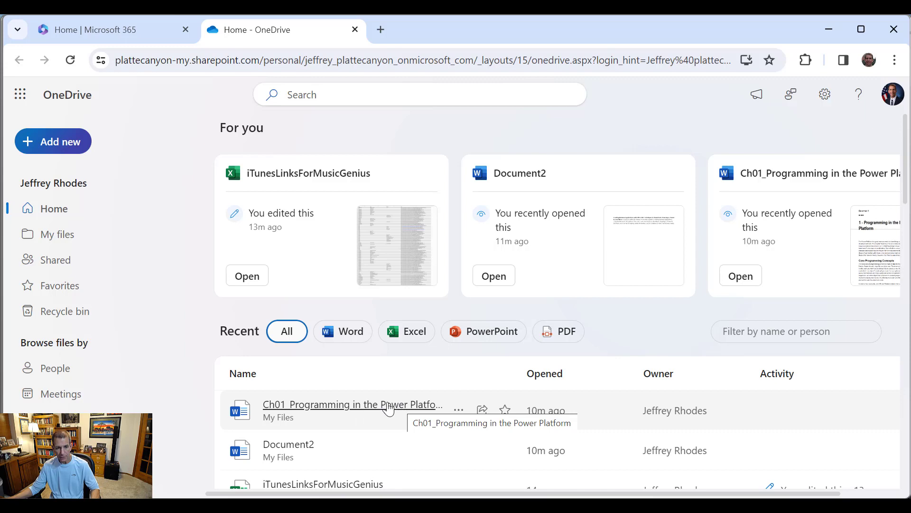
click(70, 240)
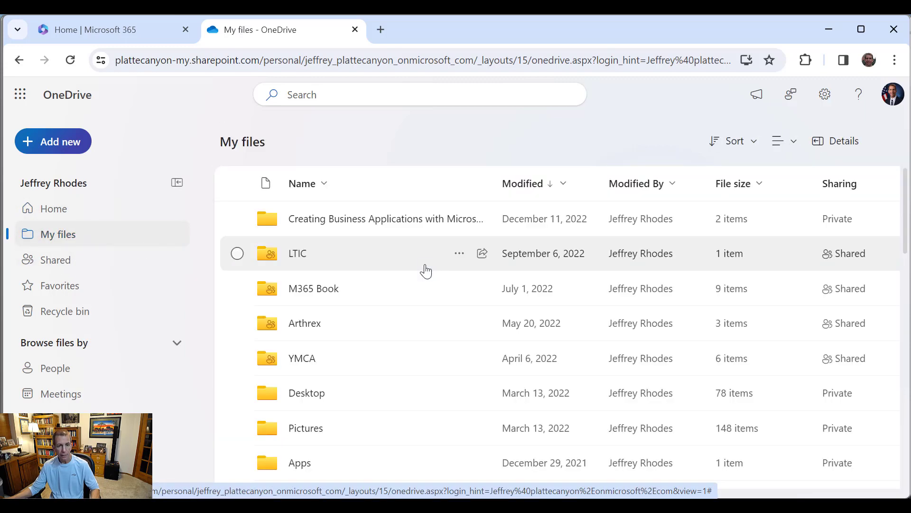
Show the details of the Ch01_Programming in the Power Platform document in My files and copy its path.
scroll(425, 269, down, 3)
scroll(429, 332, down, 9)
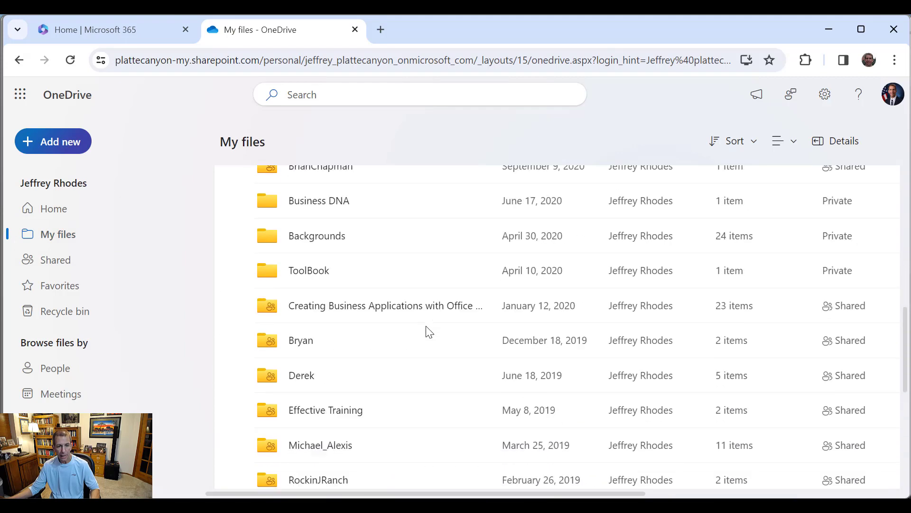
scroll(429, 331, down, 15)
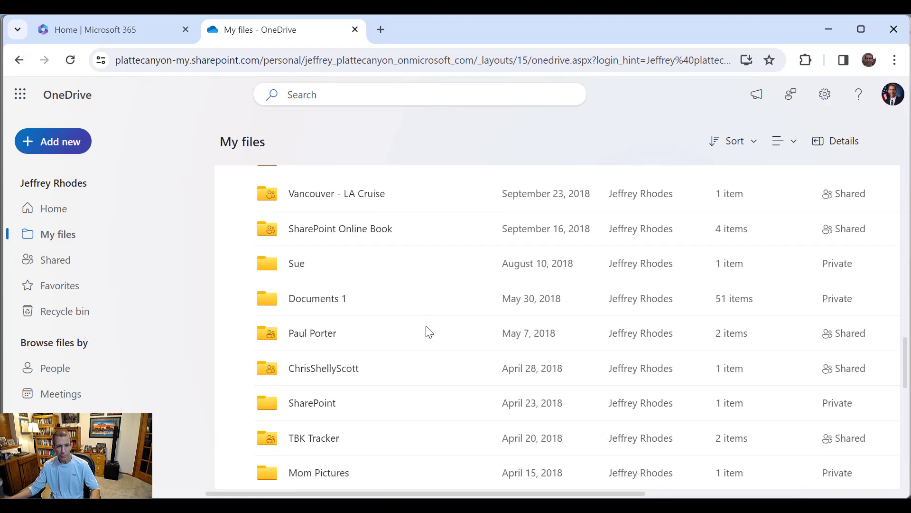
scroll(428, 331, up, 6)
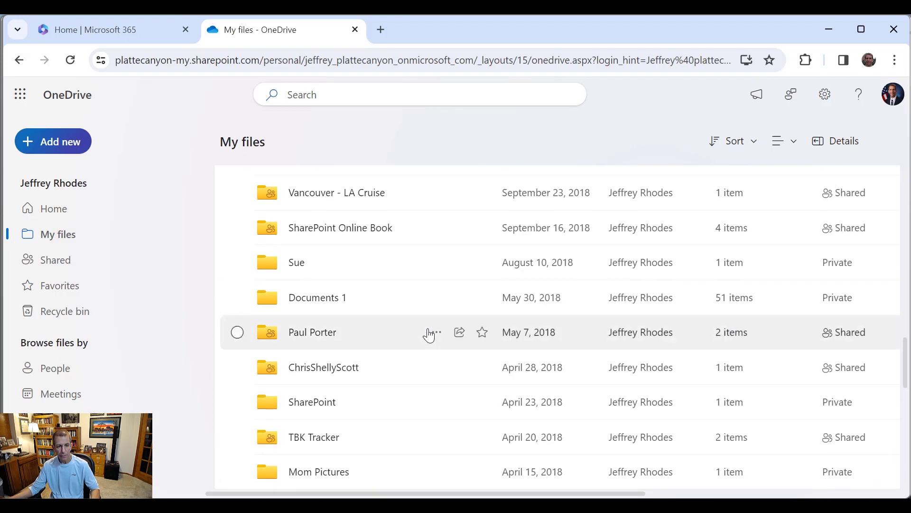
scroll(429, 332, down, 12)
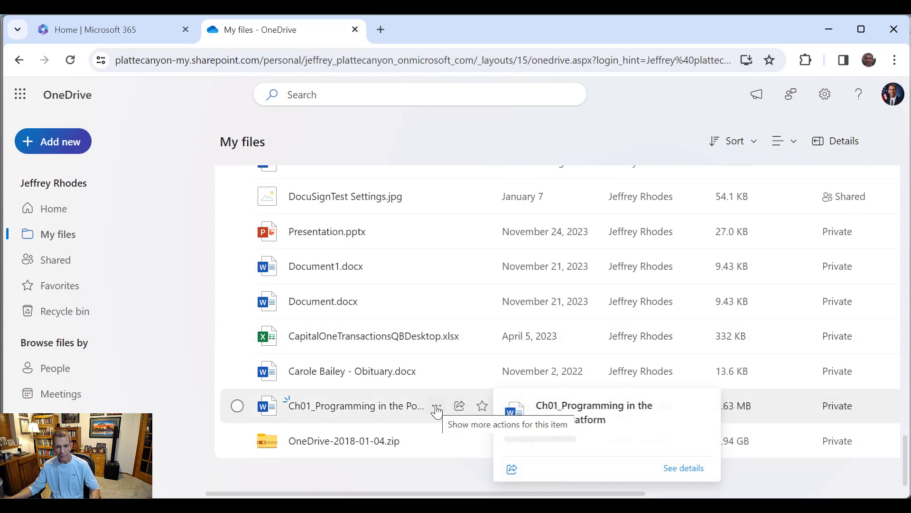
click(437, 409)
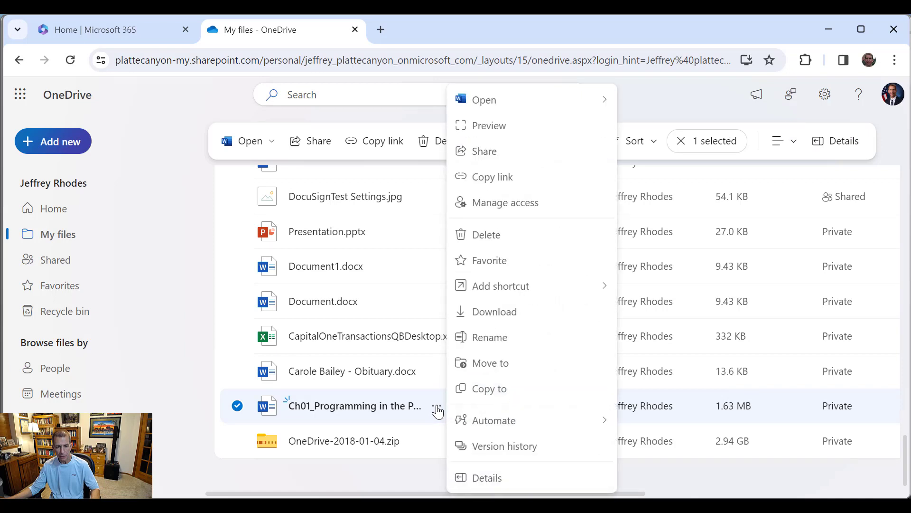
click(483, 484)
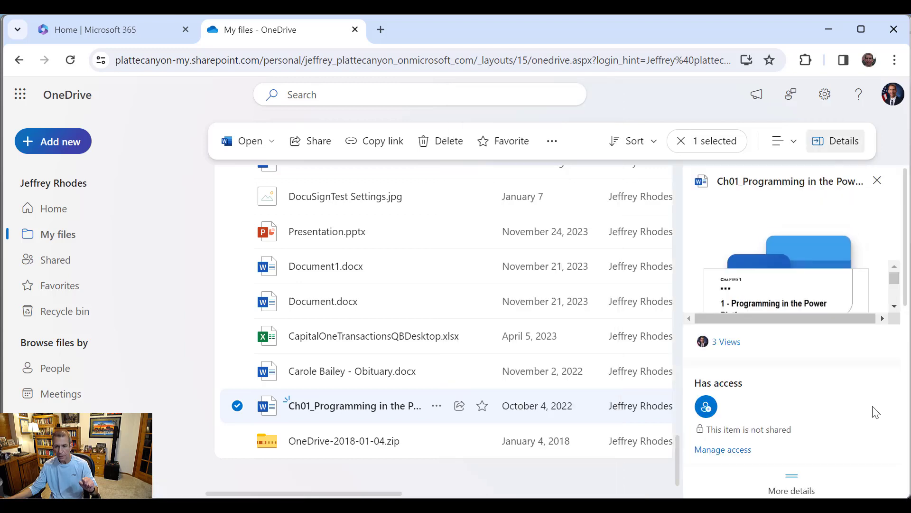
scroll(902, 283, down, 10)
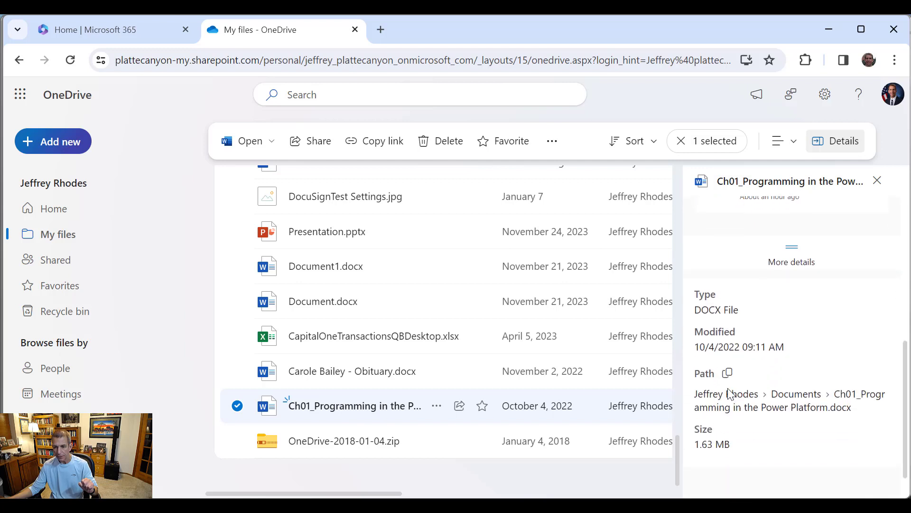
click(728, 375)
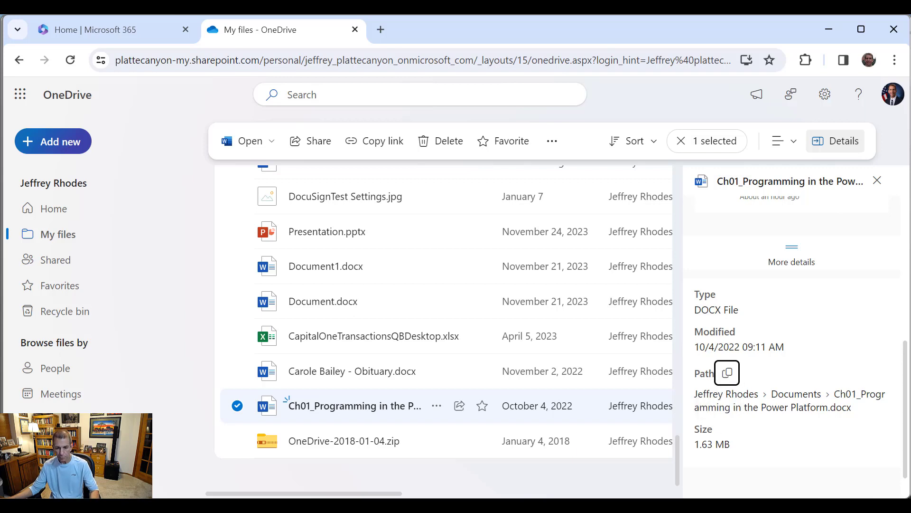
Switch to the Word desktop app and create a blank document.
key(alt+Tab)
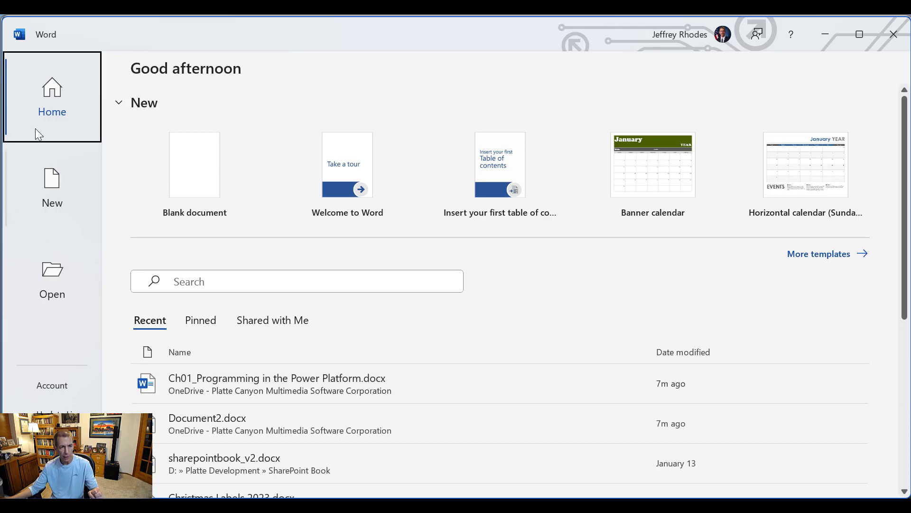
click(190, 175)
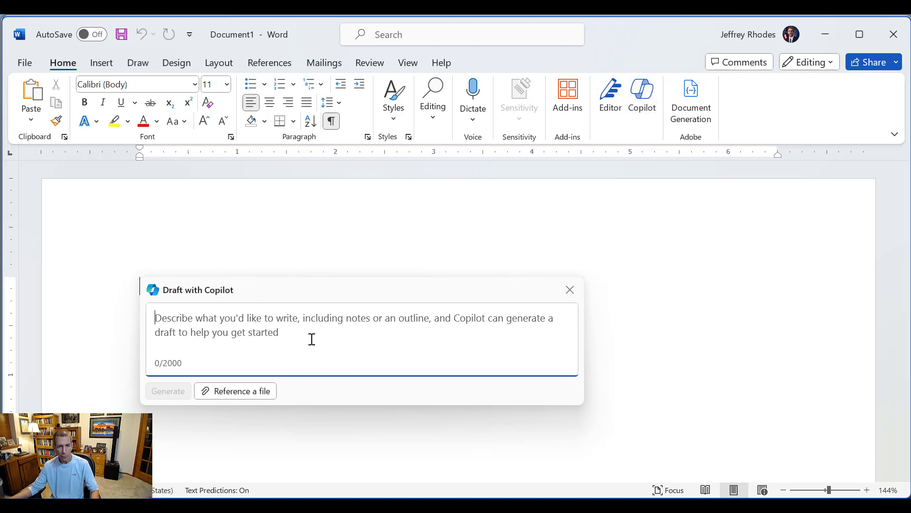
click(705, 428)
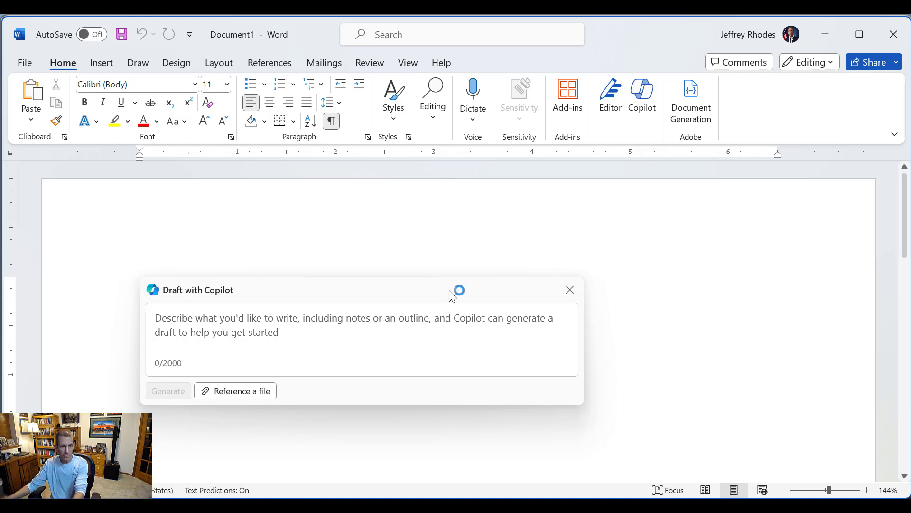
Generate a Copilot draft from the prompt "How would I get started in creating business applications with Microsoft 365".
click(239, 318)
text(How)
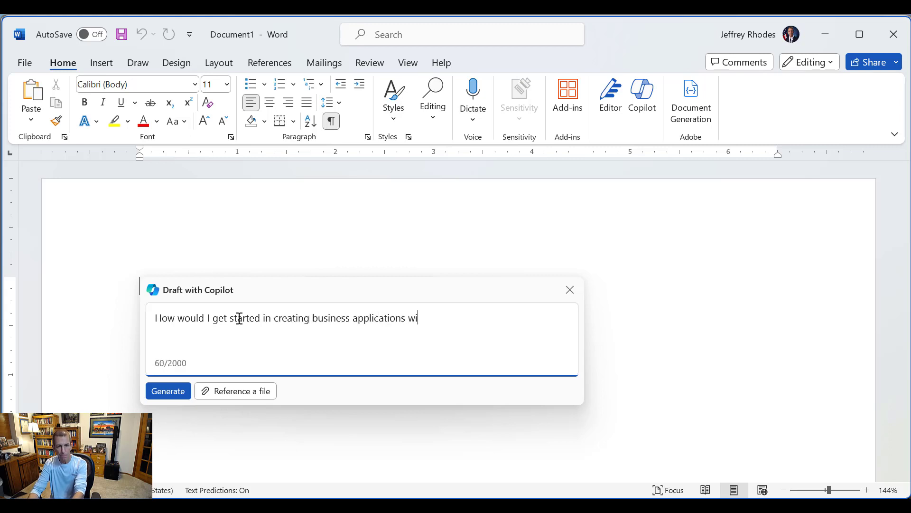
text(Microsoft 365)
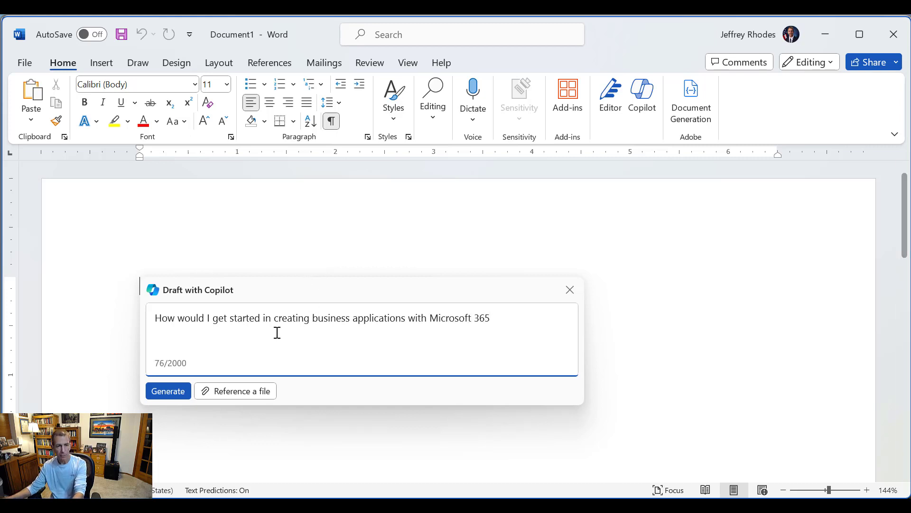
click(161, 391)
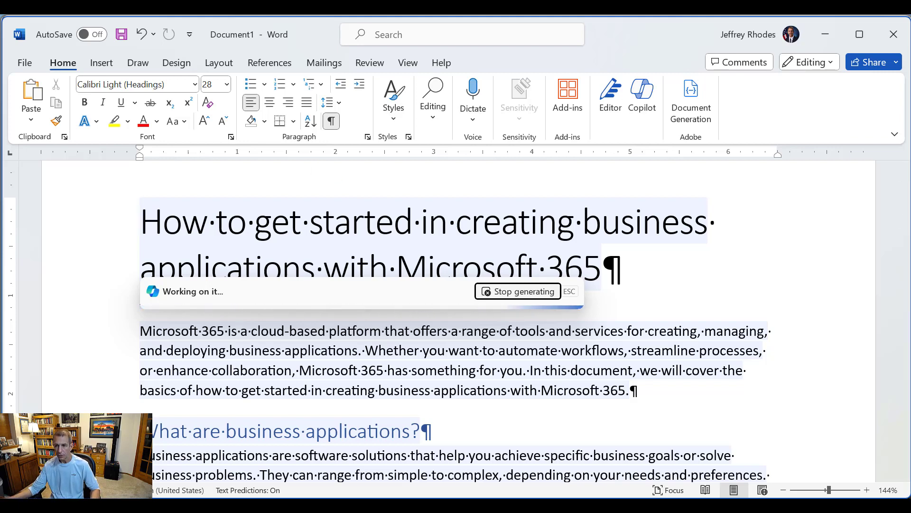
Review the generated draft, including its benefits section, the options for creating business applications and the closing links.
mouse_move(906, 214)
mouse_down()
mouse_move(905, 430)
mouse_move(906, 204)
mouse_up()
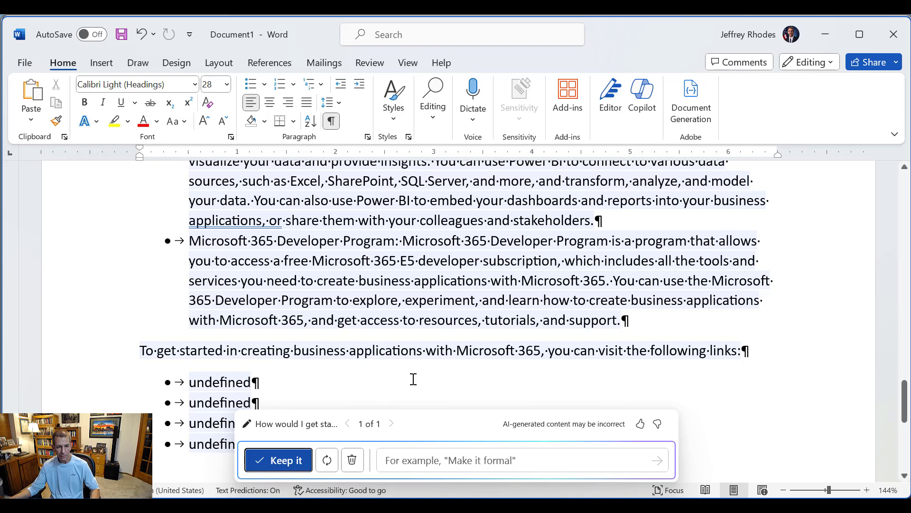
scroll(513, 381, up, 6)
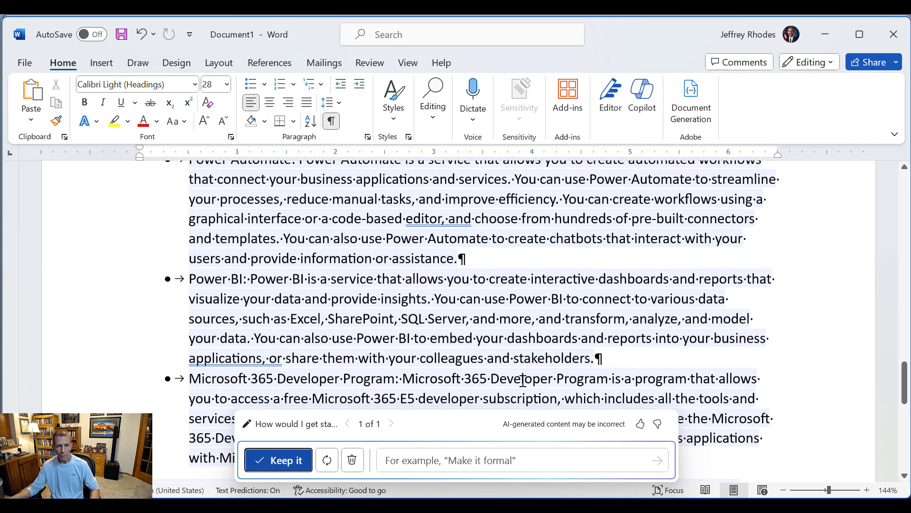
scroll(534, 381, up, 4)
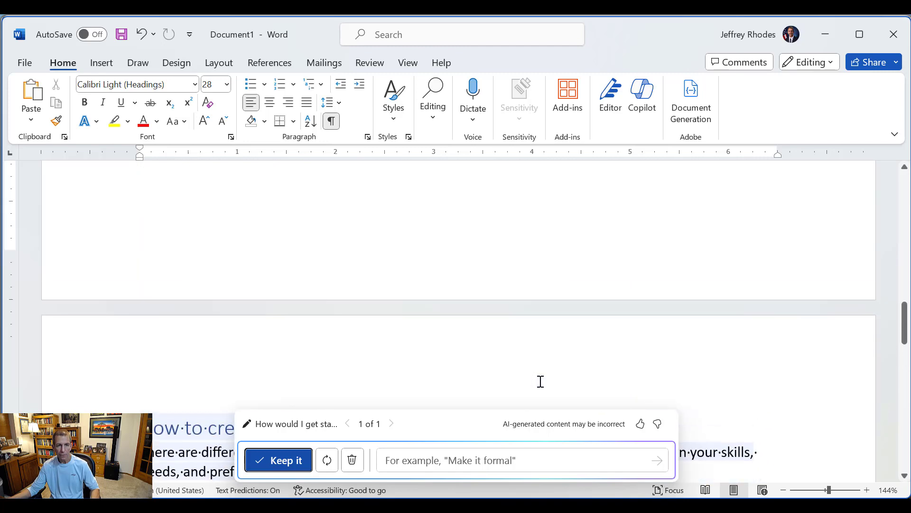
scroll(539, 380, down, 15)
scroll(544, 382, up, 1)
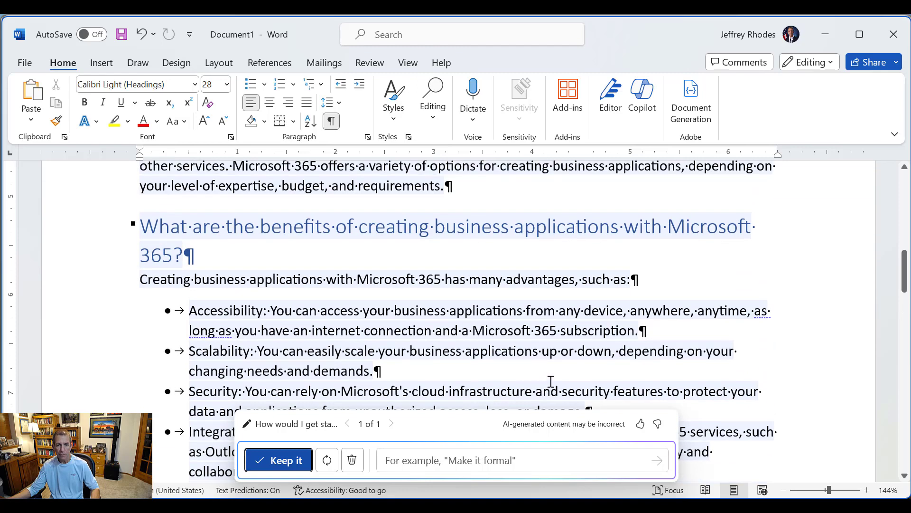
scroll(655, 355, down, 10)
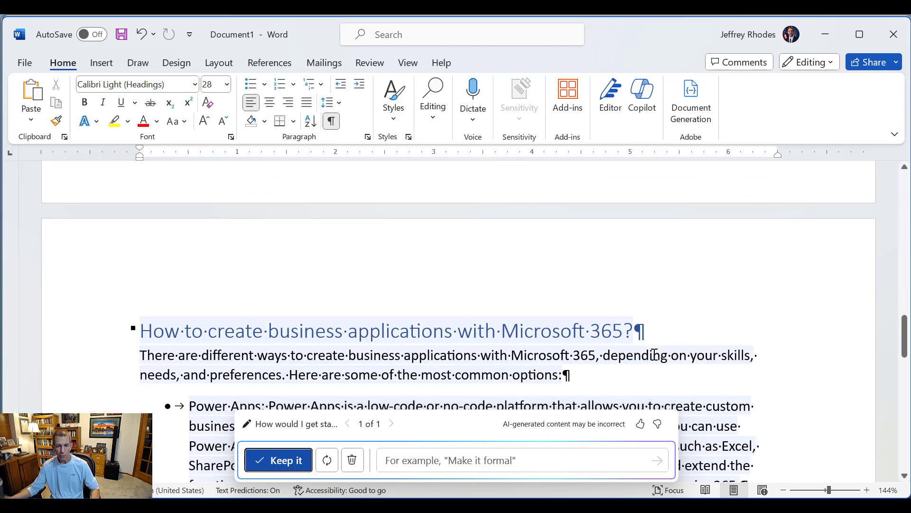
scroll(656, 355, down, 2)
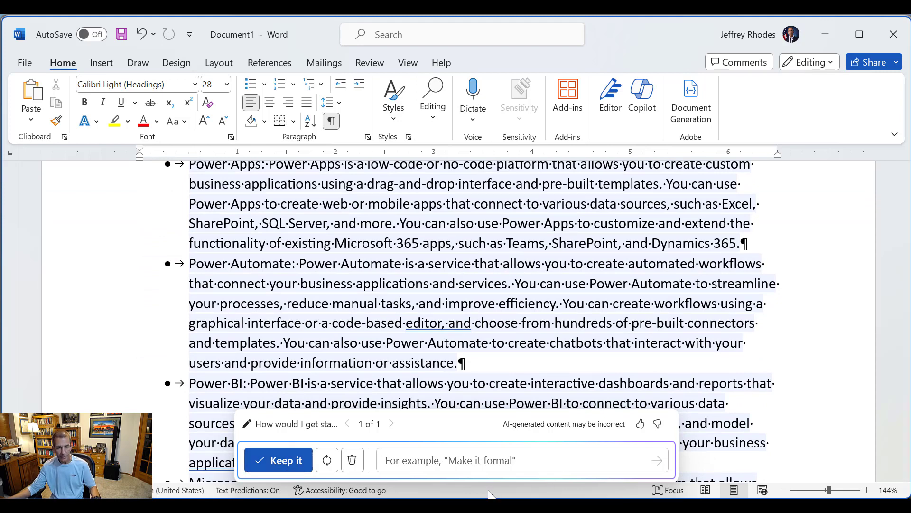
scroll(710, 382, down, 2)
scroll(709, 382, up, 2)
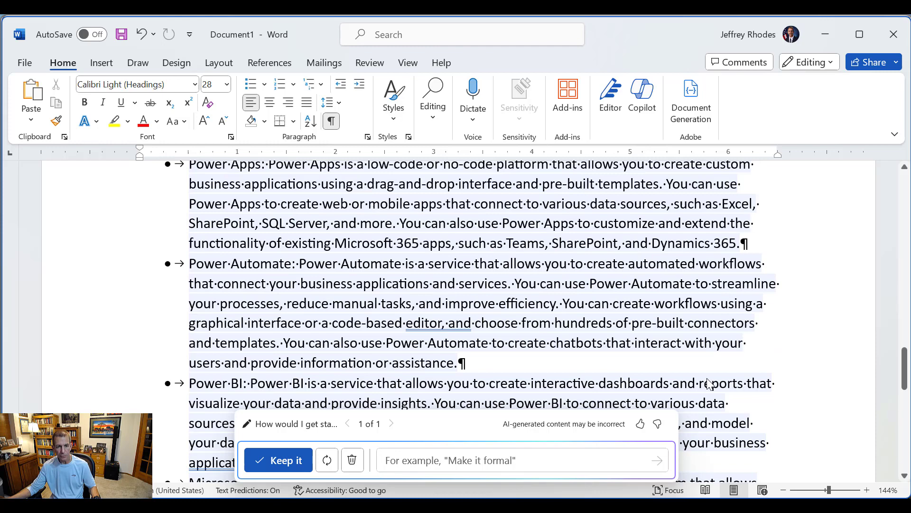
Regenerate the Copilot draft with the fine-tuning instruction "Make it one page".
click(531, 462)
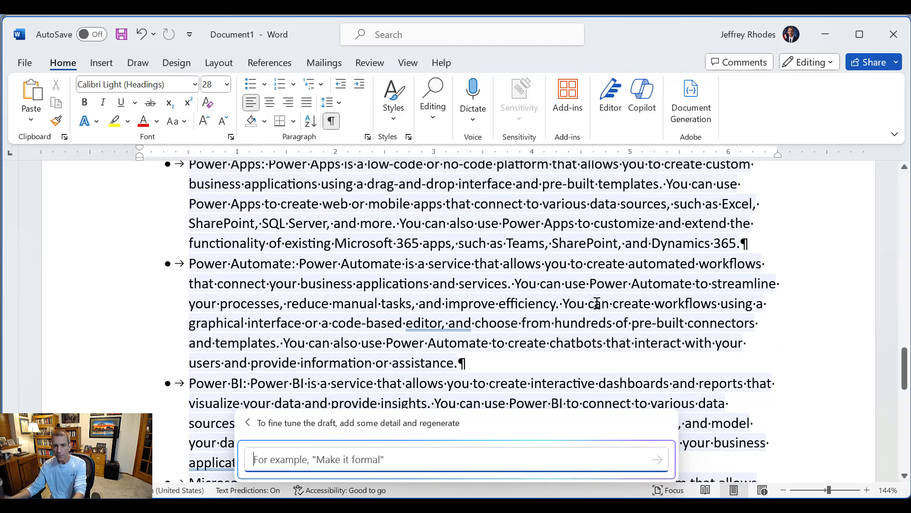
scroll(609, 315, down, 8)
scroll(609, 316, up, 5)
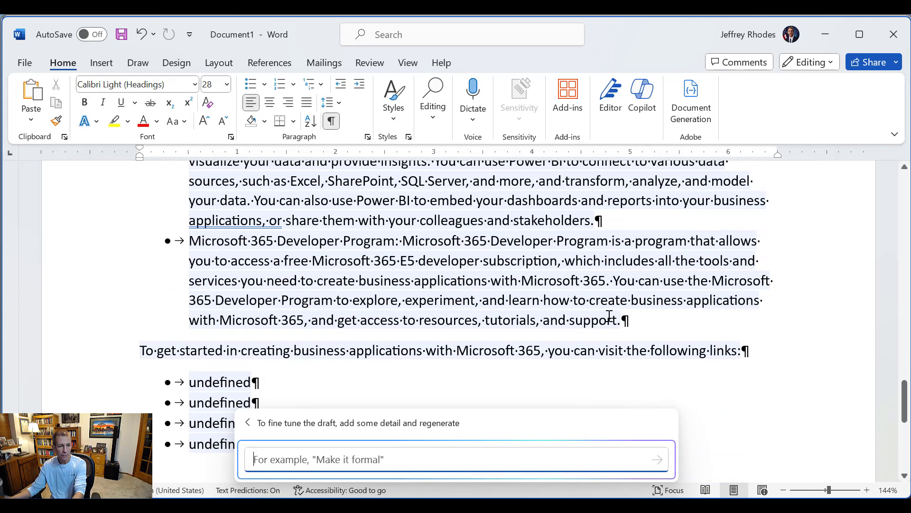
scroll(609, 315, down, 2)
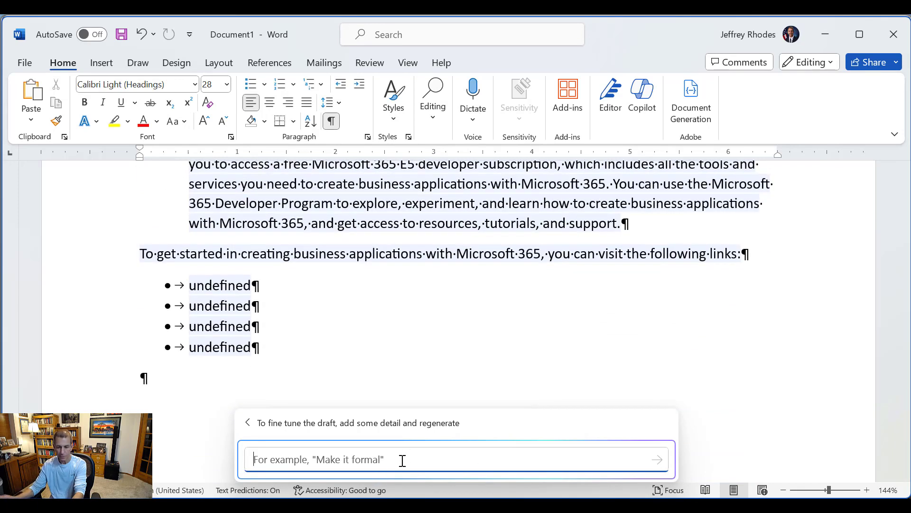
text(Make)
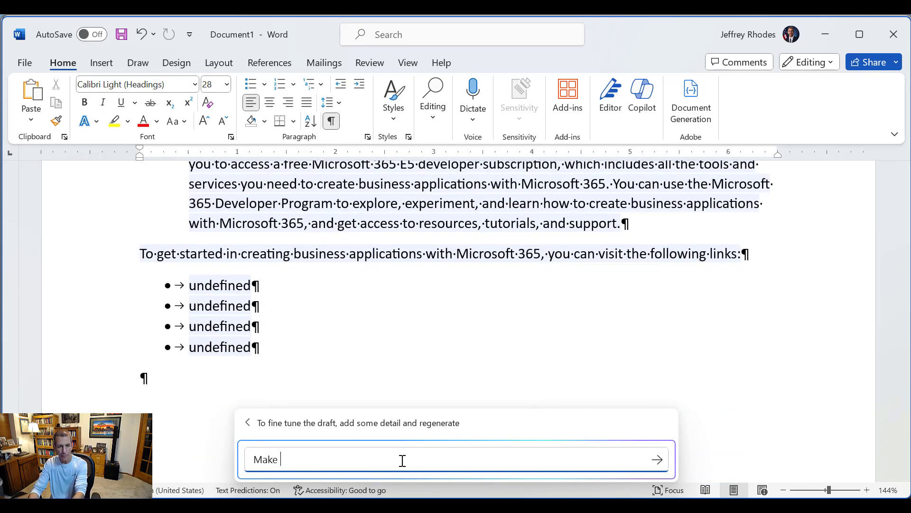
text( it one page)
key(Return)
text(\)
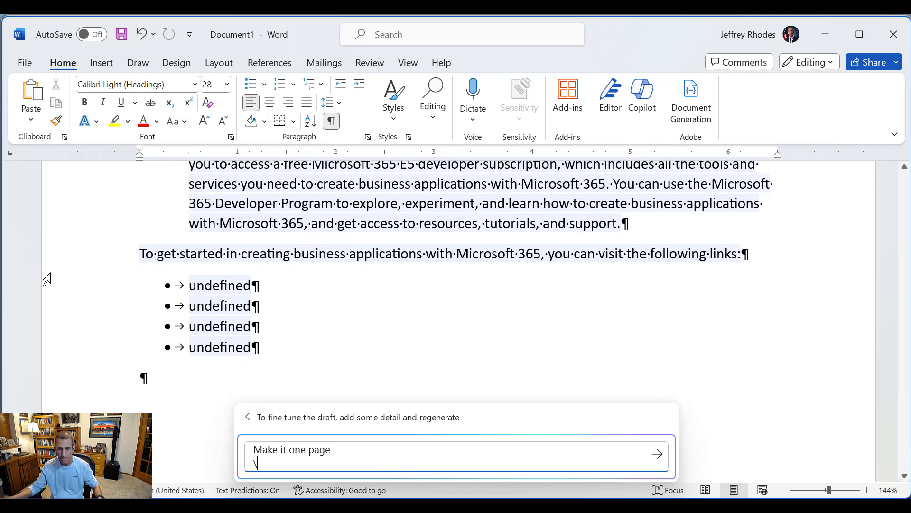
key(BackSpace)
key(BackSpace)
click(656, 454)
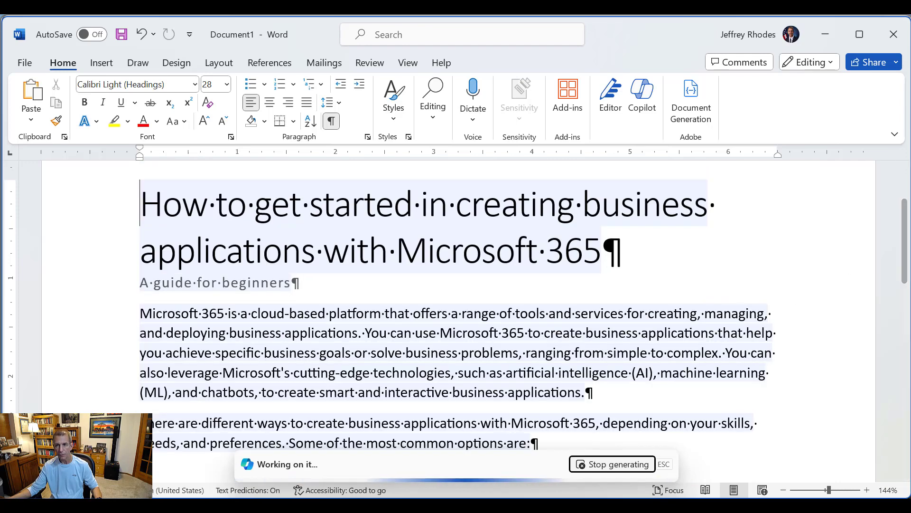
Examine the regenerated draft's length, its list of options and the links at the end.
scroll(902, 261, down, 4)
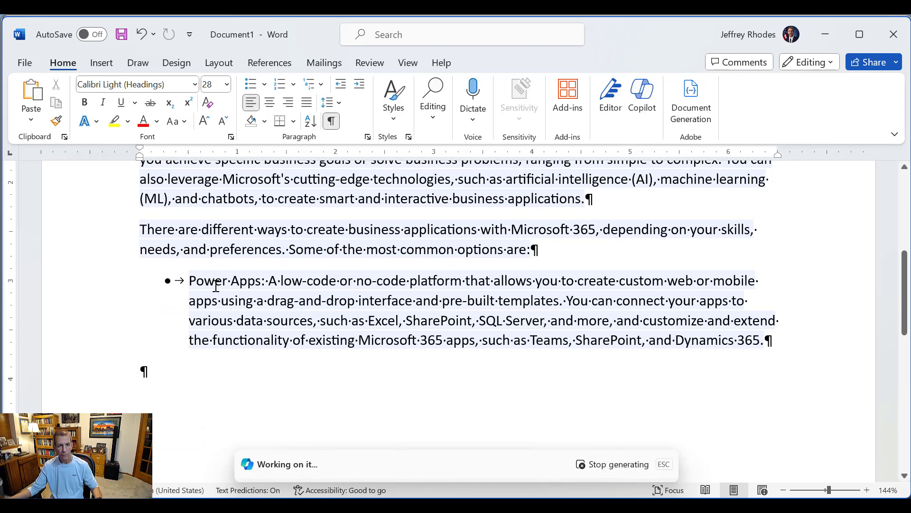
scroll(271, 362, down, 2)
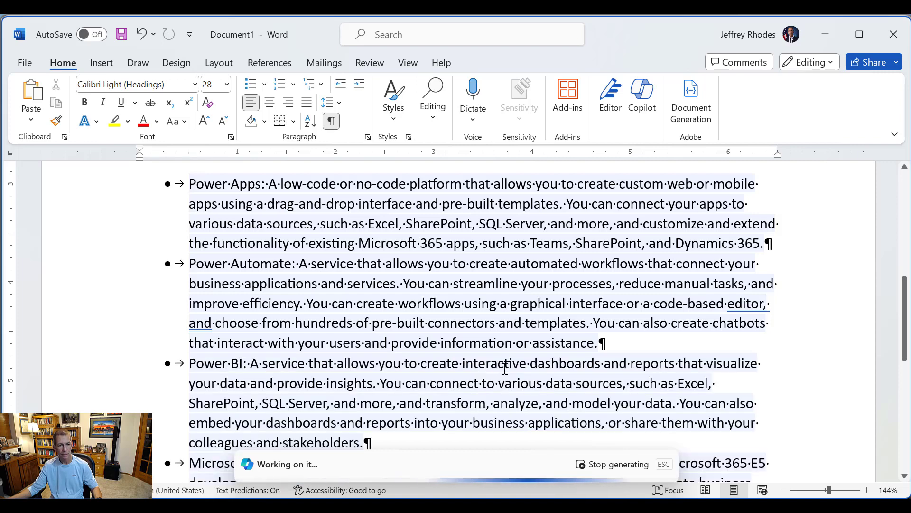
scroll(394, 360, down, 2)
scroll(417, 341, down, 2)
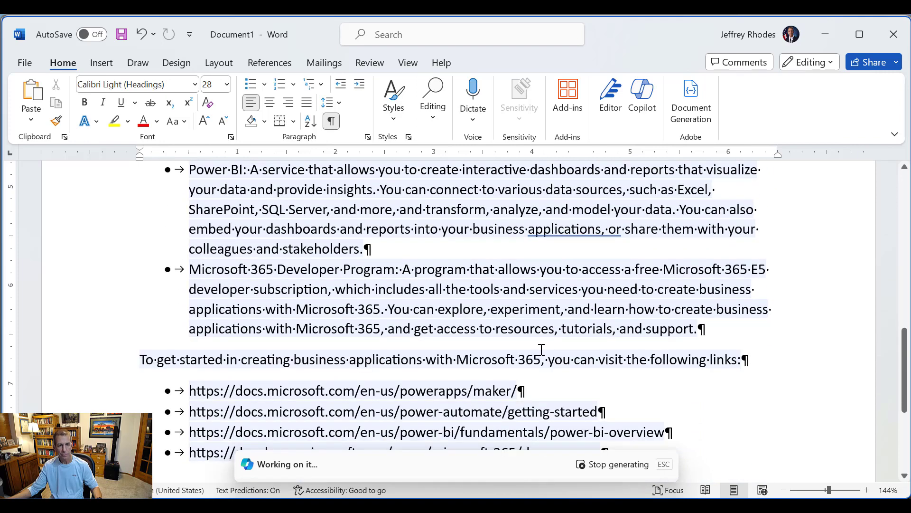
scroll(743, 357, down, 2)
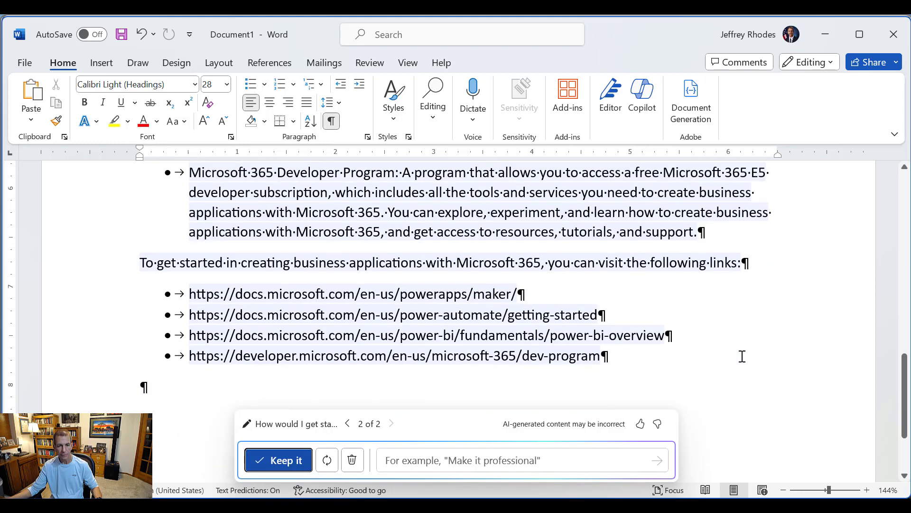
scroll(431, 354, down, 2)
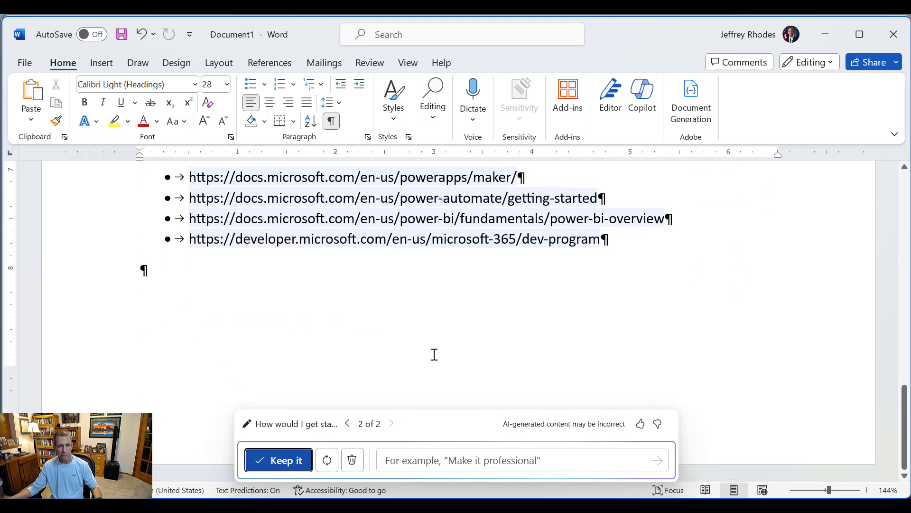
Regenerate the Copilot draft with the fine-tuning instruction "Make it a poem".
scroll(436, 354, up, 3)
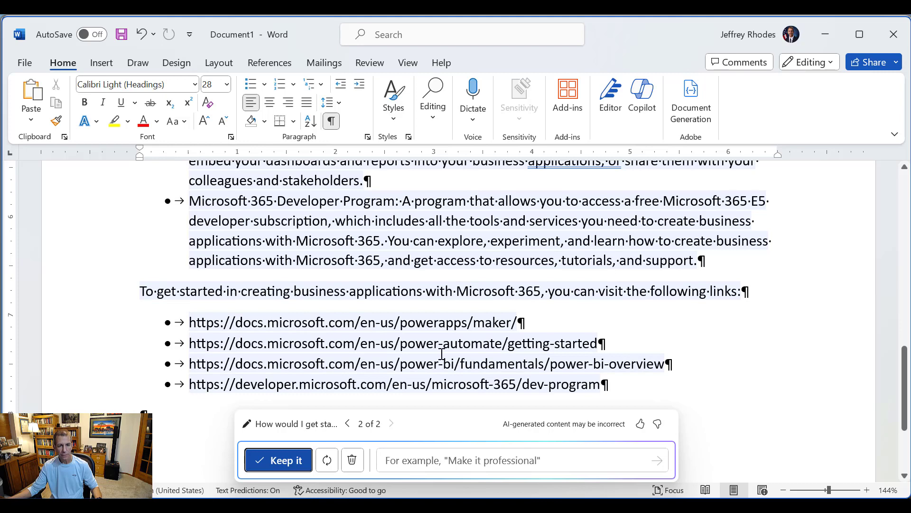
scroll(442, 354, up, 2)
scroll(442, 352, down, 5)
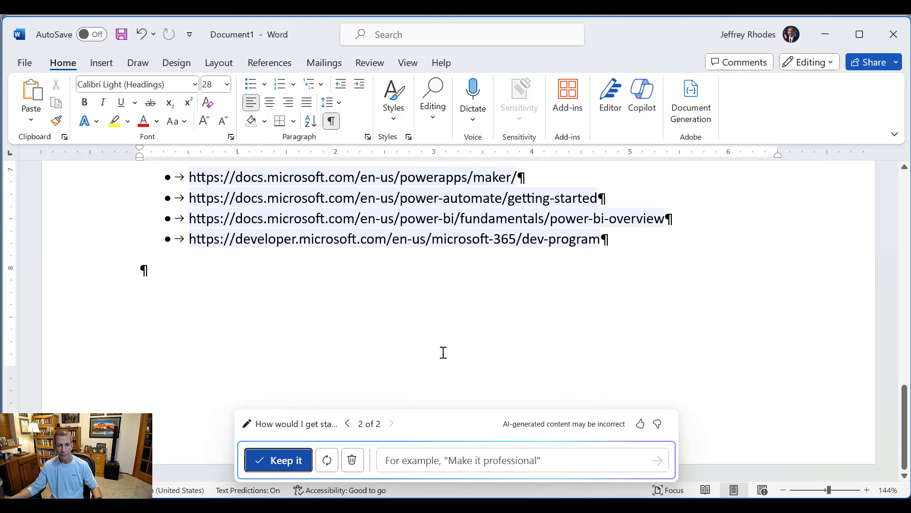
click(560, 461)
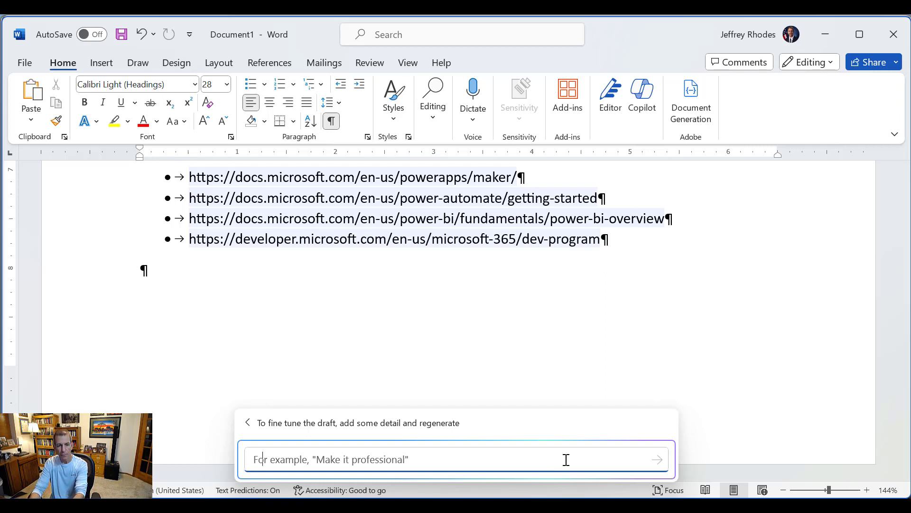
text(Make)
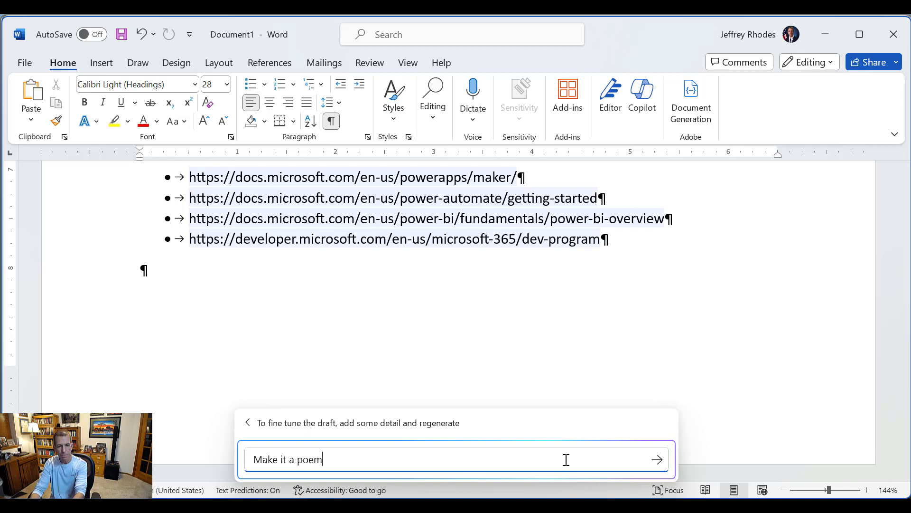
text(it a poem)
click(656, 459)
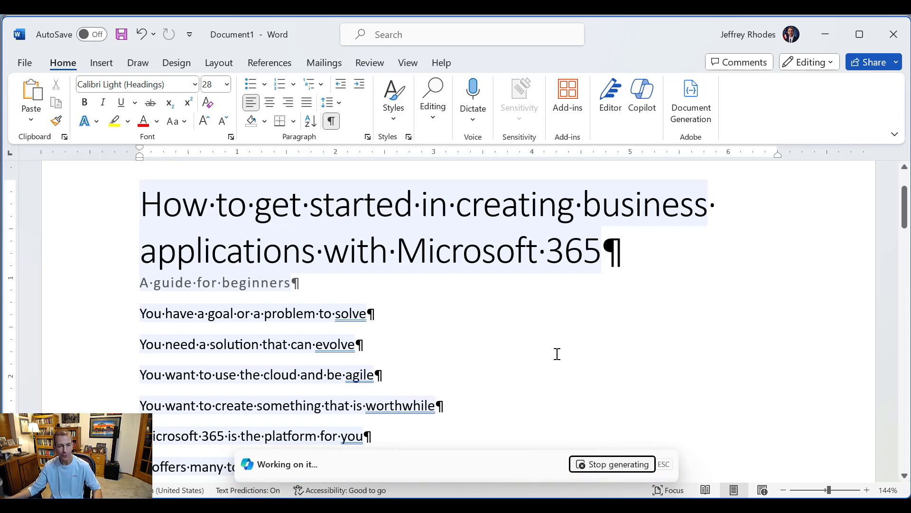
Skim the poem version of the draft and switch back to draft version 2.
scroll(590, 406, up, 7)
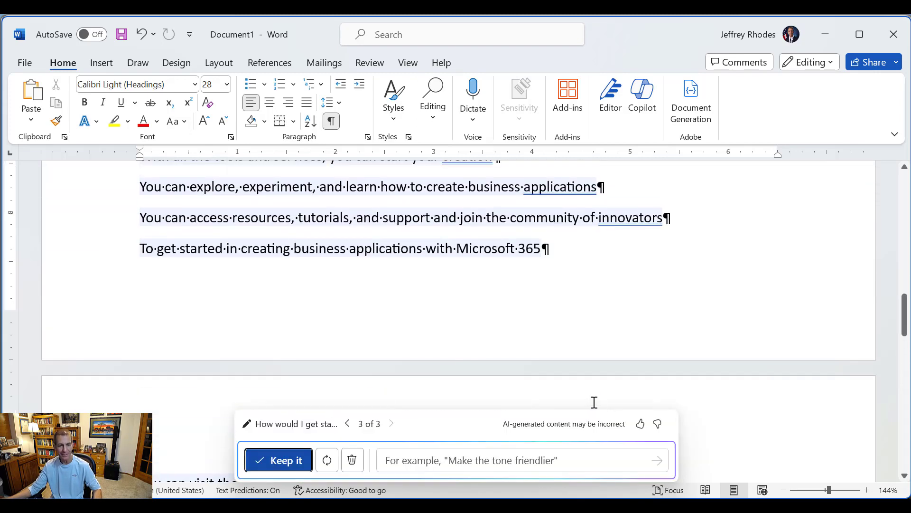
scroll(596, 399, up, 4)
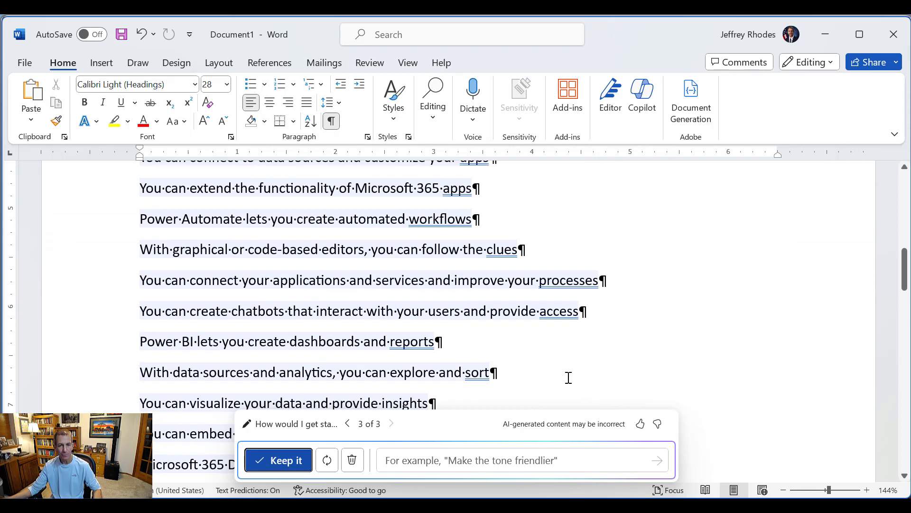
scroll(575, 372, up, 2)
scroll(576, 372, down, 2)
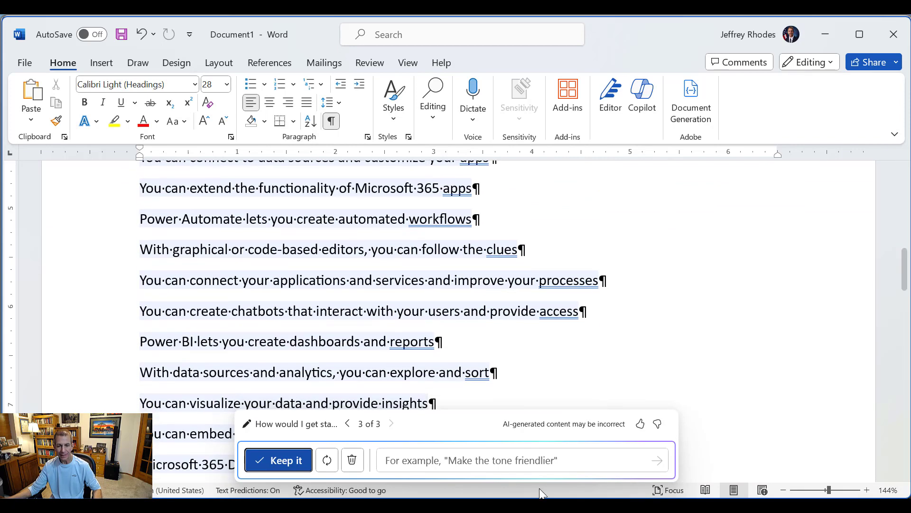
click(536, 463)
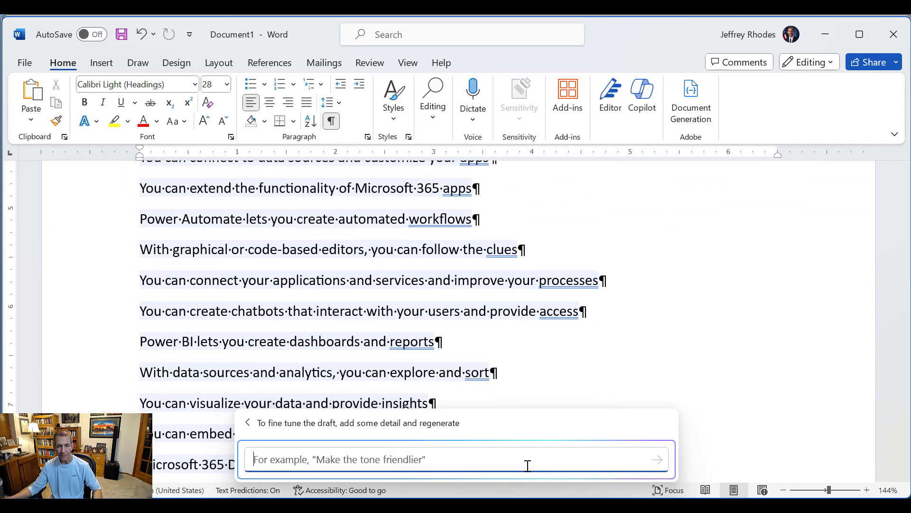
click(247, 423)
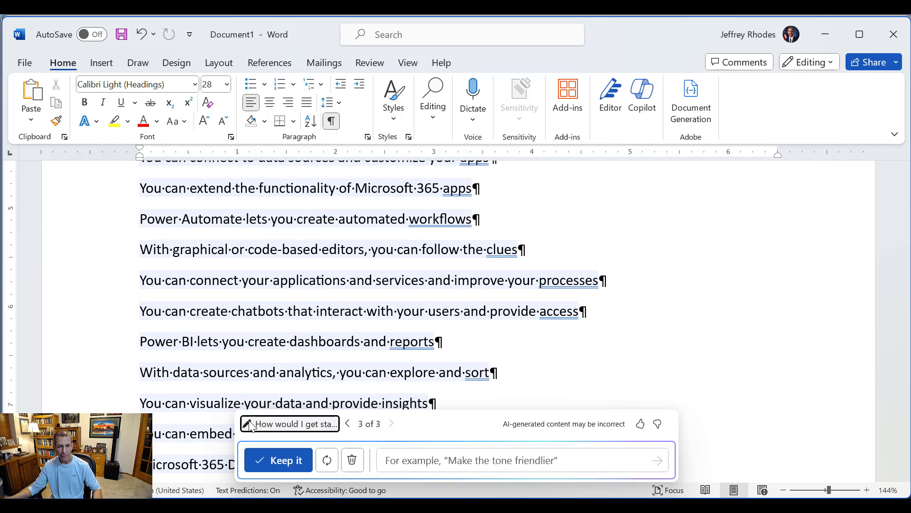
click(349, 424)
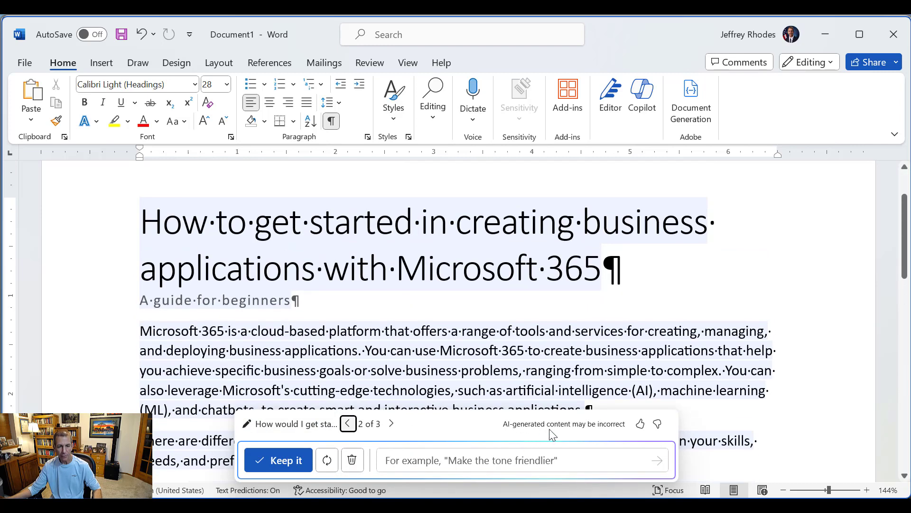
Regenerate draft version 2 with the fine-tuning instruction "Write it less formally".
click(583, 463)
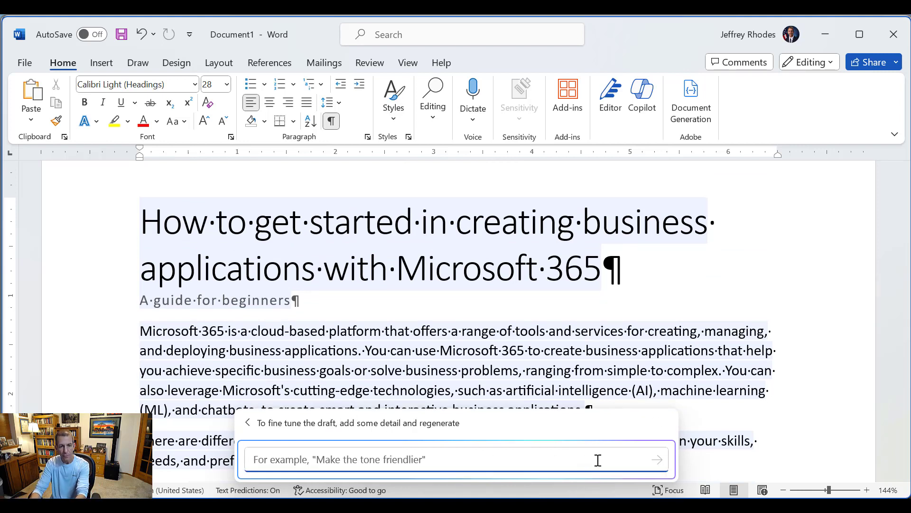
text(Write it less formally)
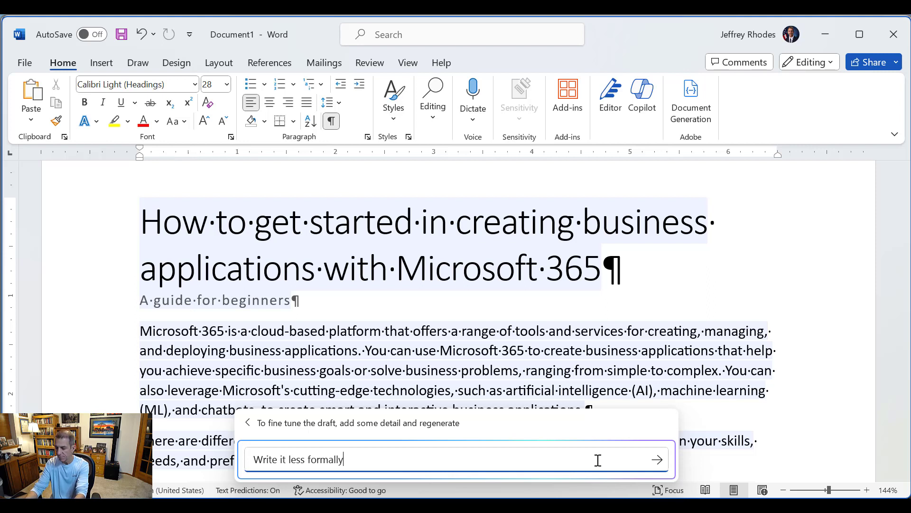
key(shift+Return)
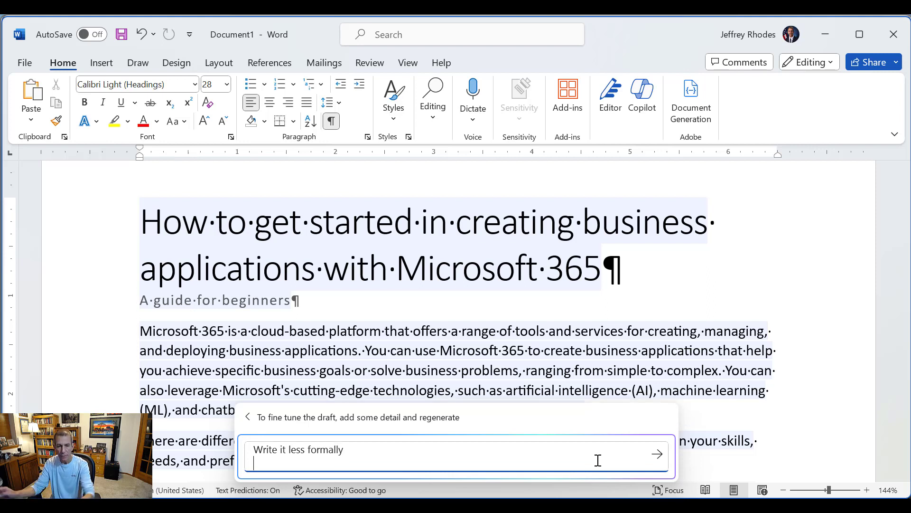
key(BackSpace)
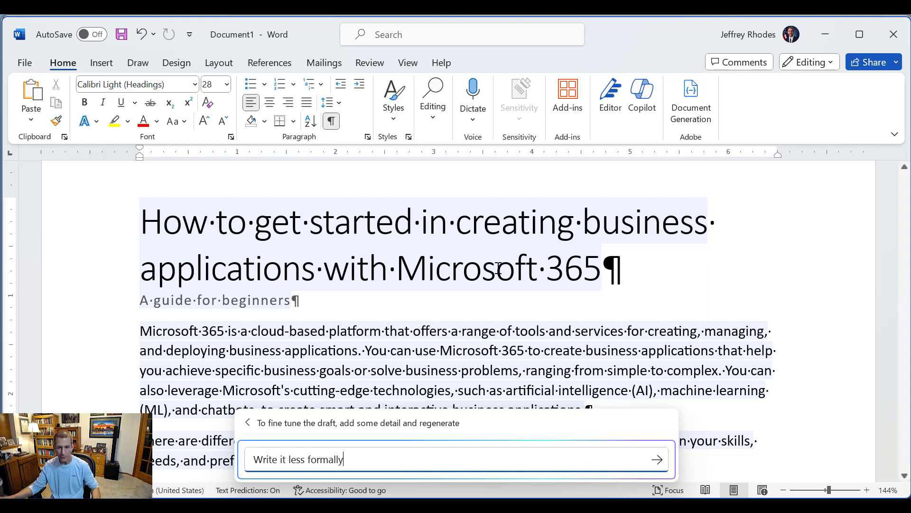
click(657, 459)
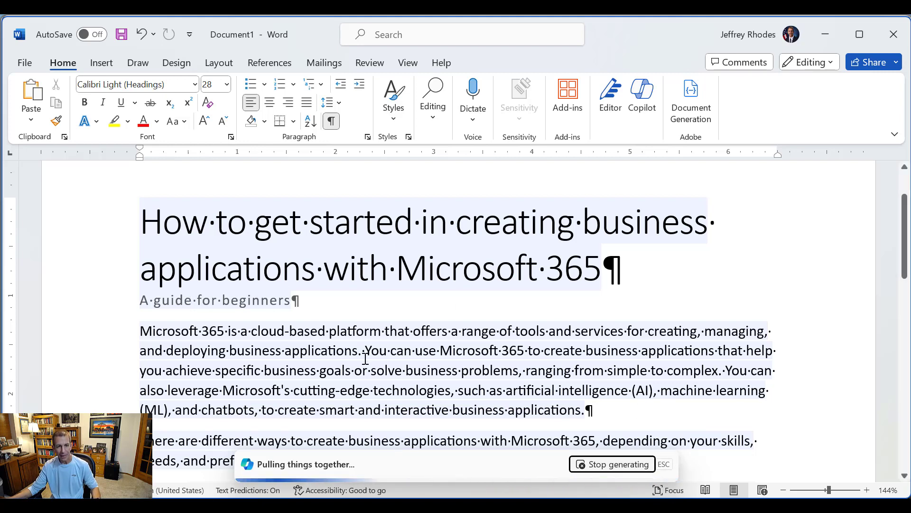
scroll(393, 371, down, 2)
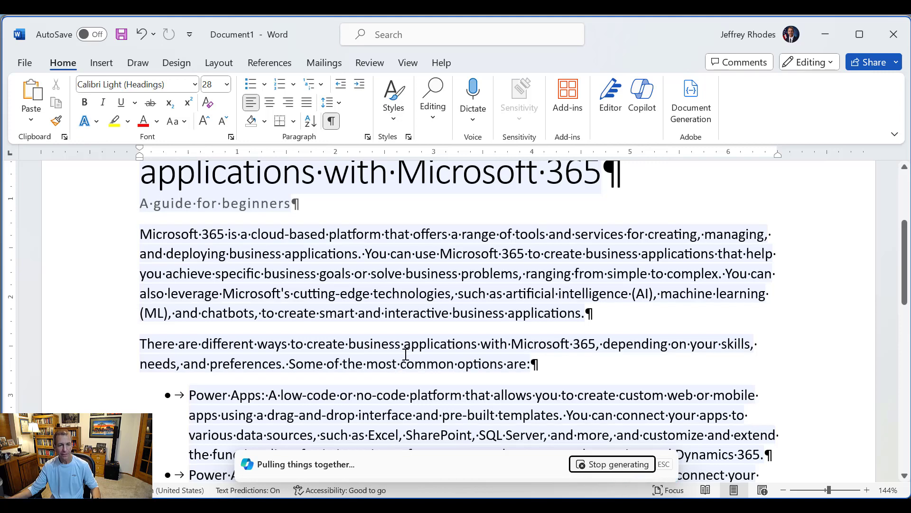
scroll(405, 354, up, 2)
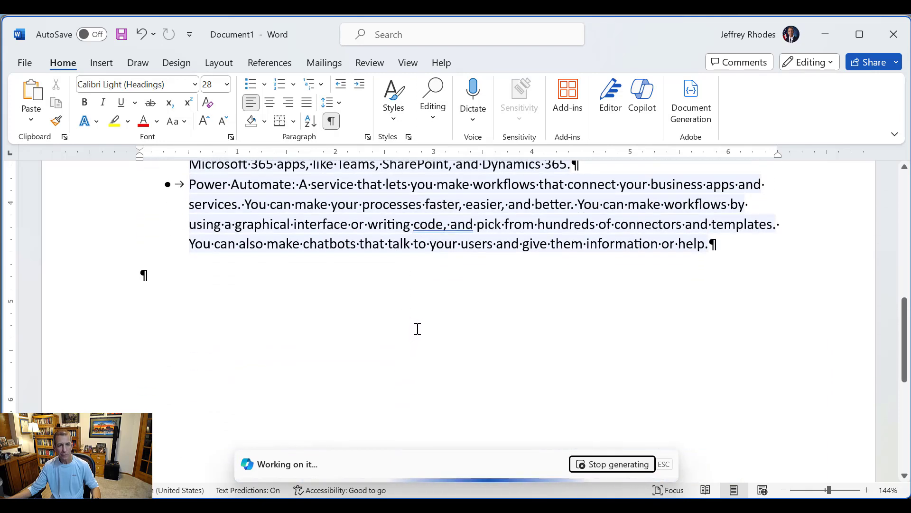
Check the options and closing links of the less formal draft and keep it in the document.
scroll(418, 329, up, 3)
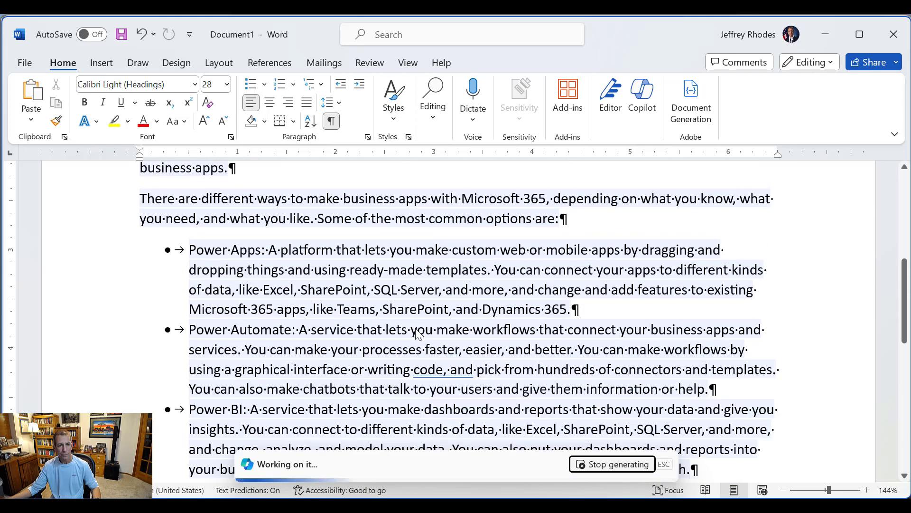
scroll(418, 333, down, 2)
scroll(418, 329, down, 3)
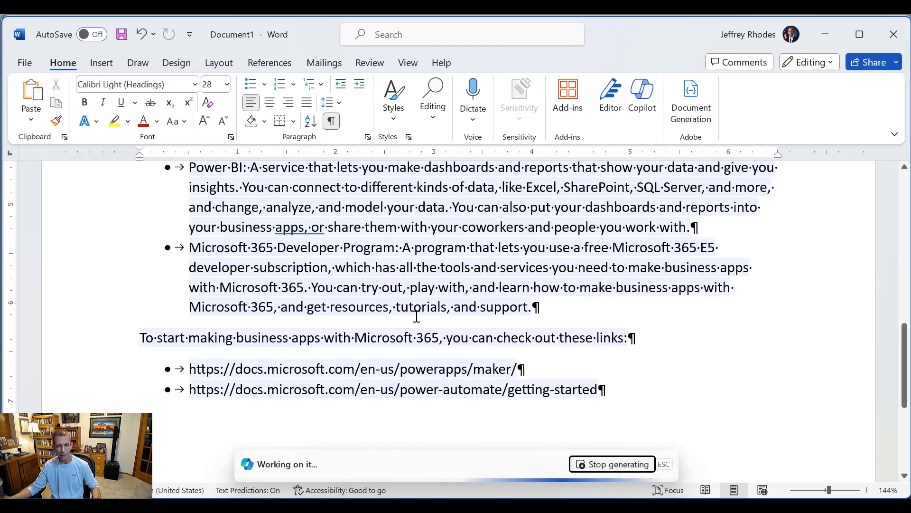
scroll(503, 338, down, 5)
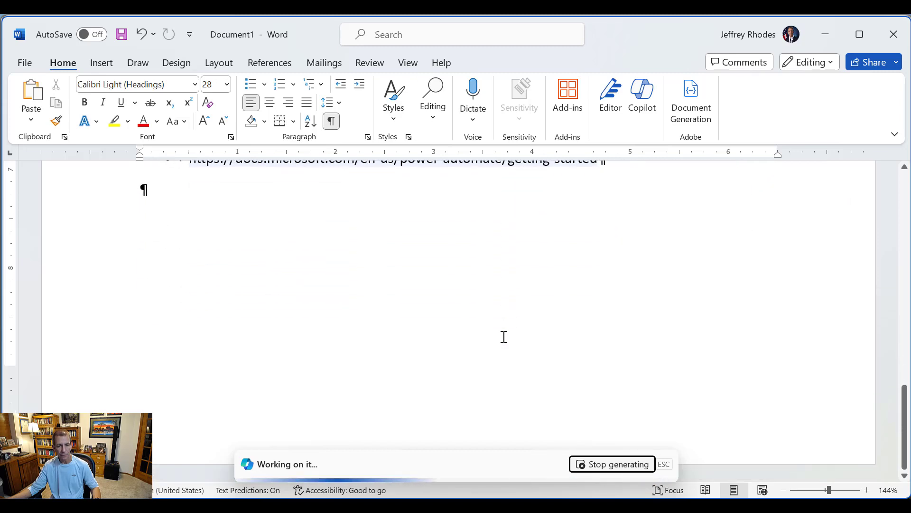
scroll(507, 336, up, 3)
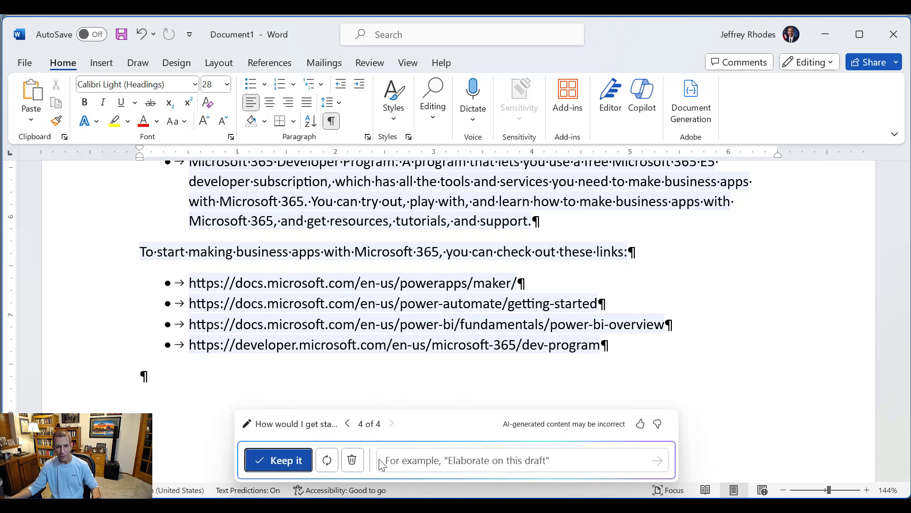
click(283, 461)
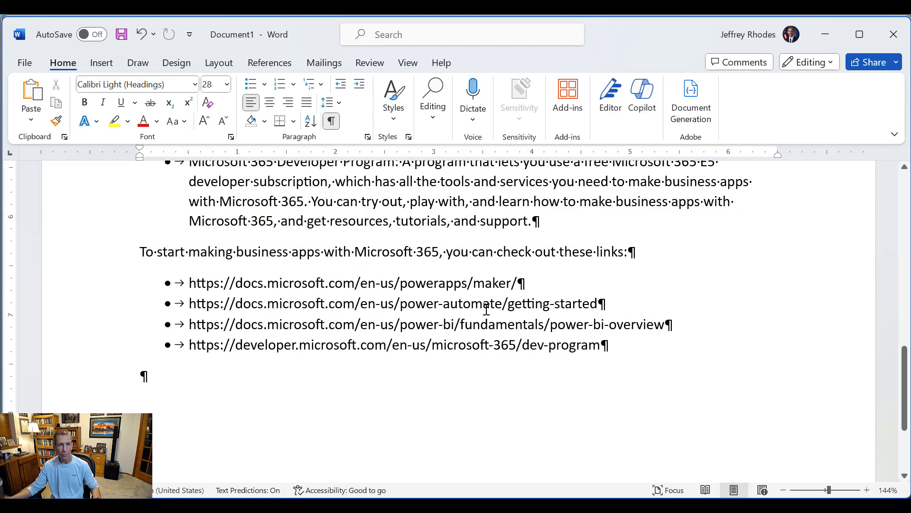
scroll(496, 312, up, 15)
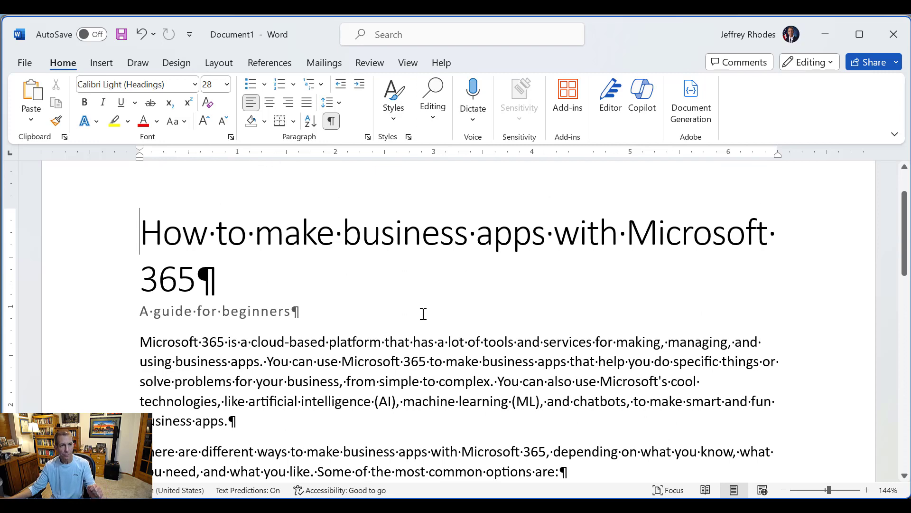
Create a new blank document and generate a Copilot draft referencing "Ch01_Programming in the Power Platform.docx" with the prompt "Summarize in two pages".
click(25, 64)
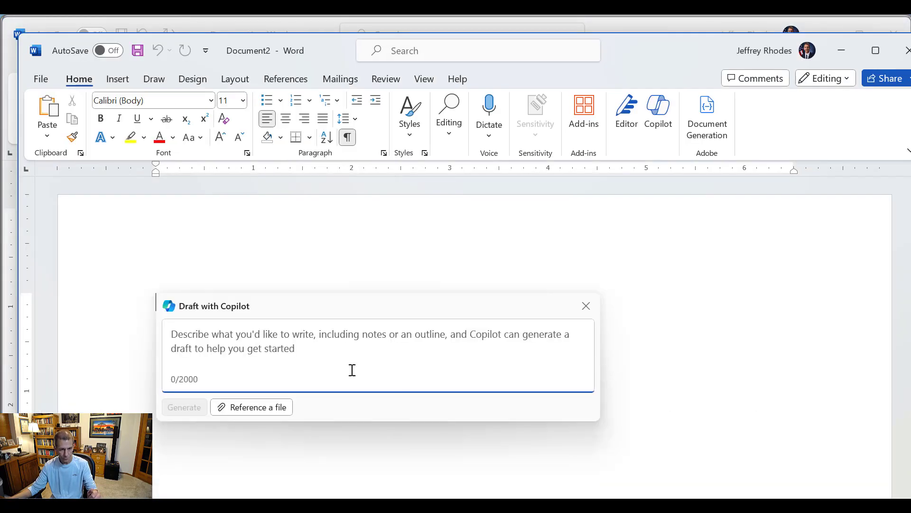
click(271, 410)
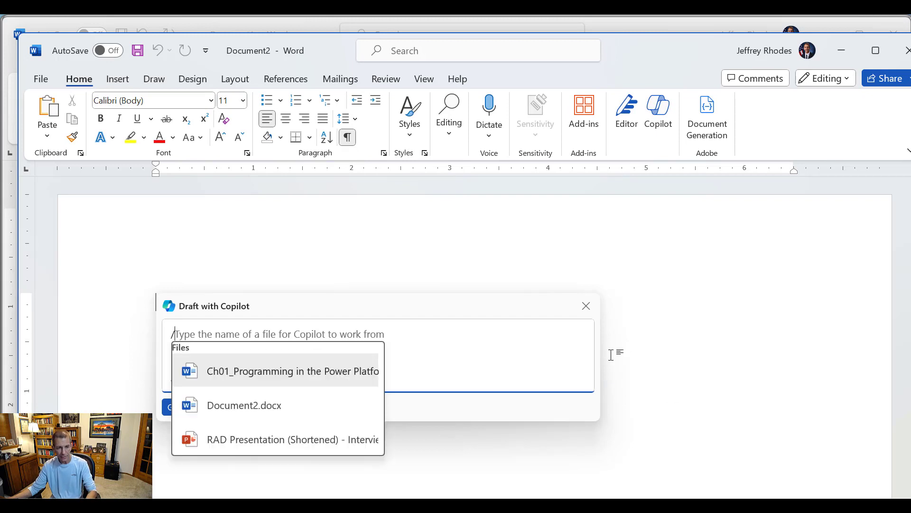
click(284, 375)
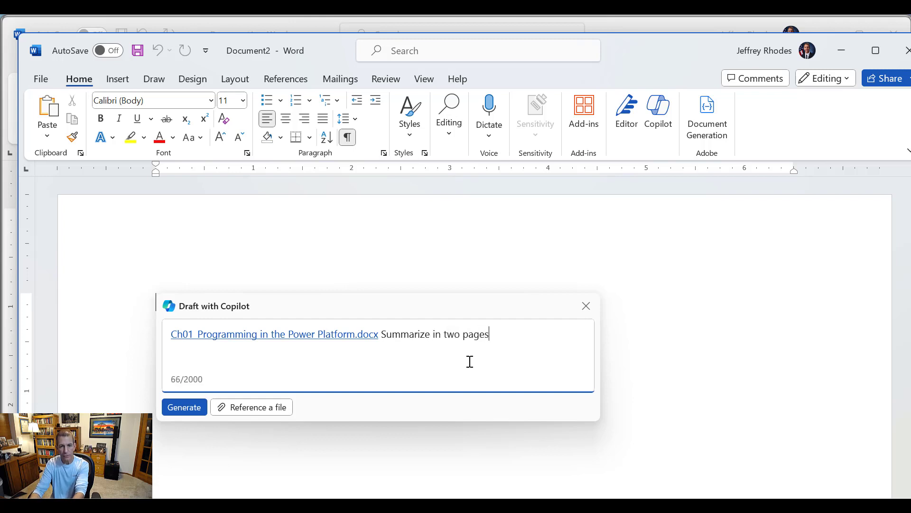
click(193, 407)
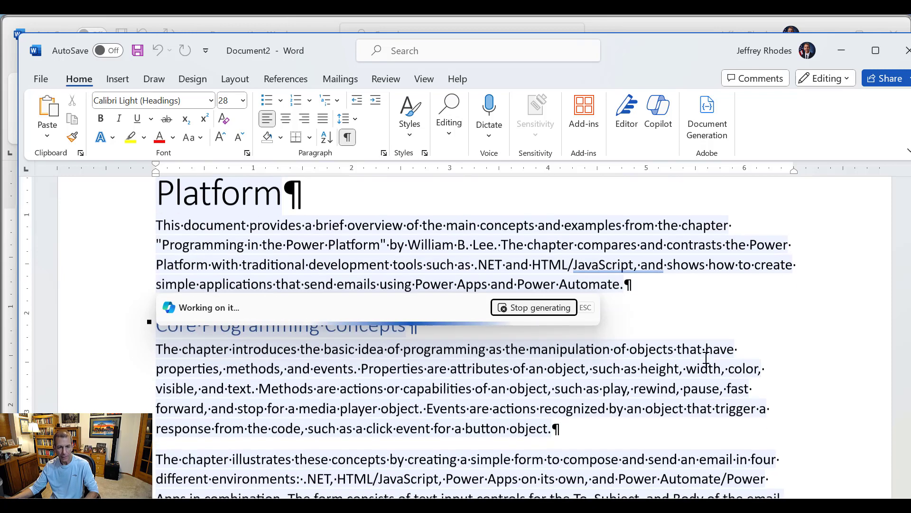
Review the generated chapter summary, from the core programming concepts through the .NET, Power Apps and Power Automate sections.
scroll(751, 349, down, 3)
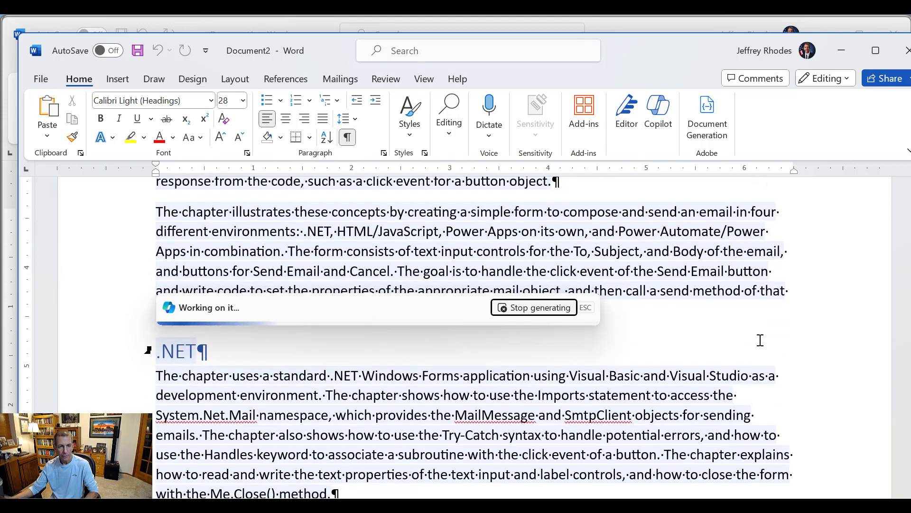
scroll(760, 339, up, 4)
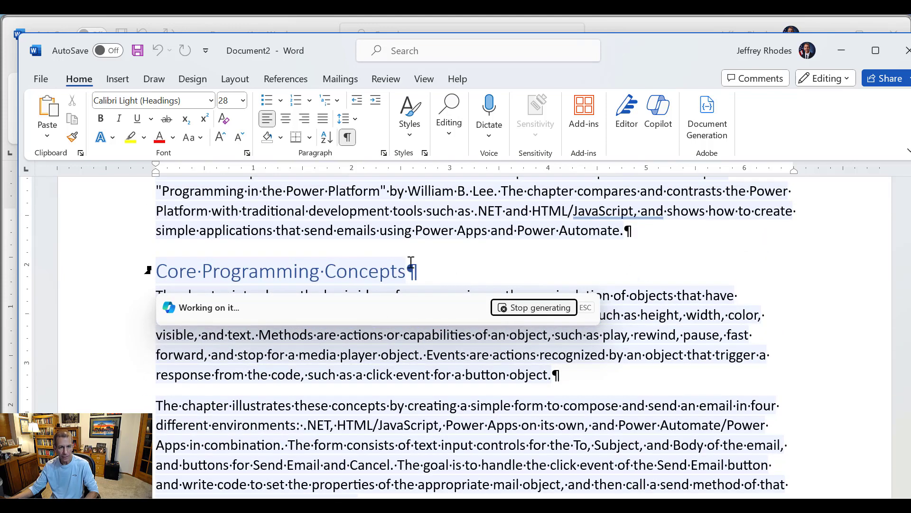
scroll(616, 323, down, 1)
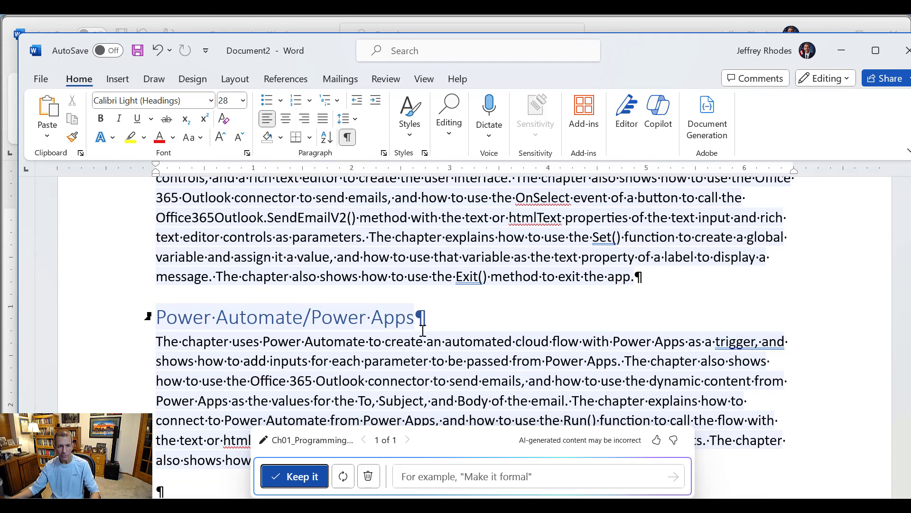
scroll(422, 327, up, 3)
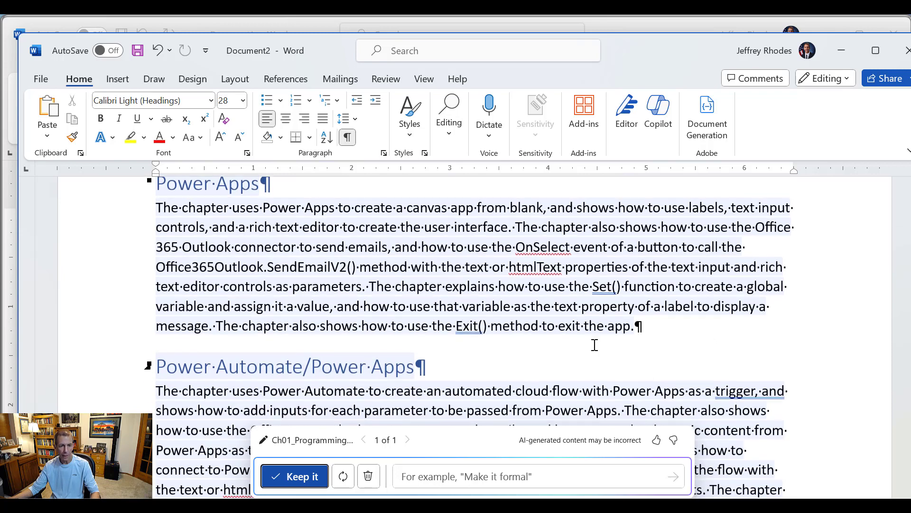
scroll(584, 342, down, 10)
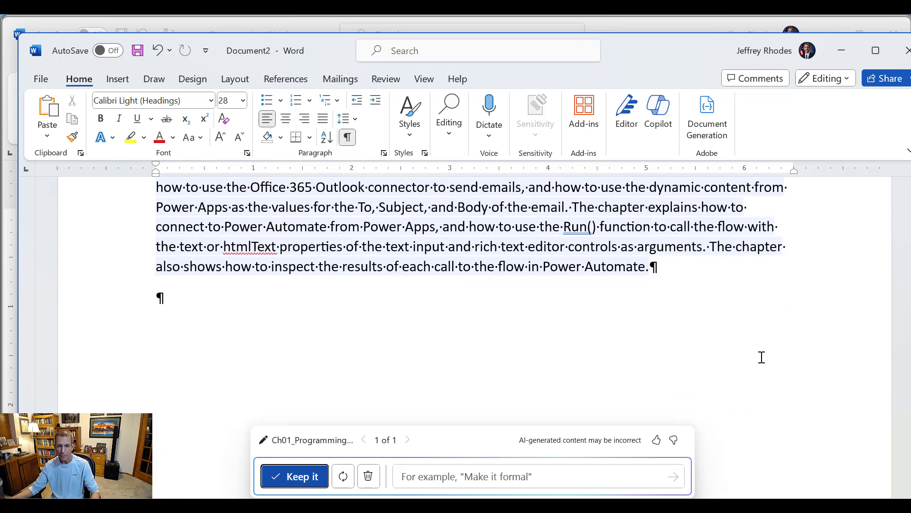
scroll(808, 365, up, 15)
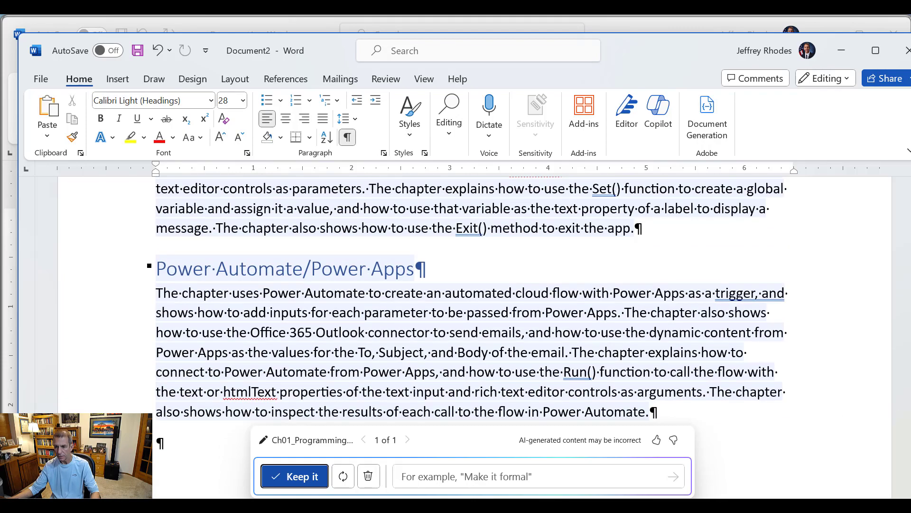
scroll(474, 285, up, 15)
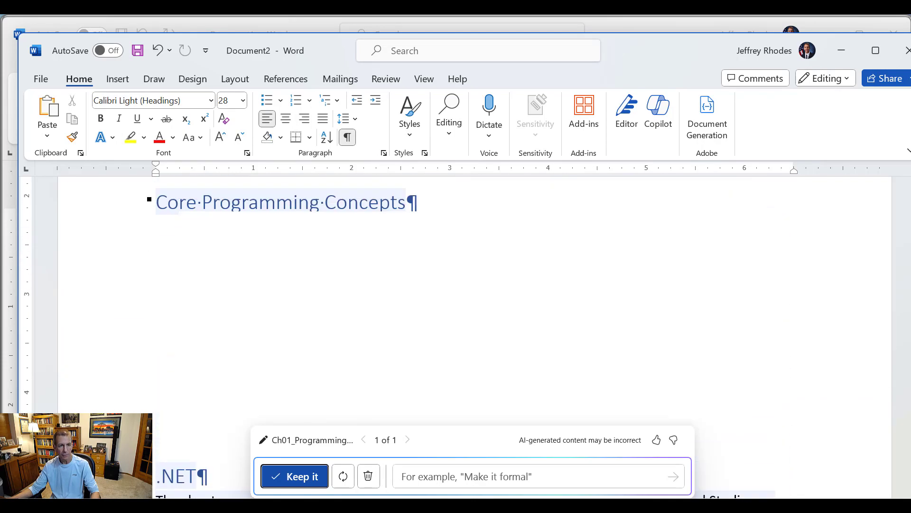
Regenerate the chapter summary with the fine-tuning instruction "Add an image to the end based on future technology from Star Trek".
scroll(475, 285, down, 8)
scroll(474, 332, up, 5)
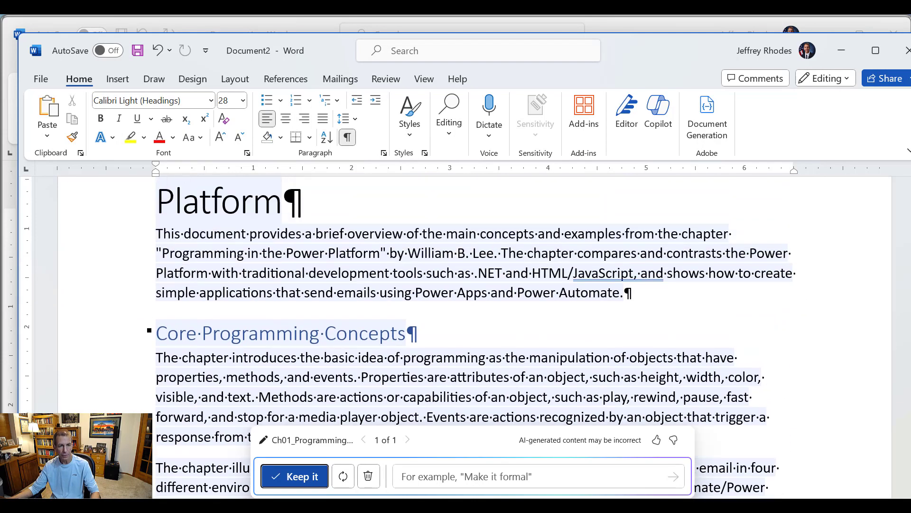
scroll(475, 332, down, 7)
scroll(674, 484, up, 1)
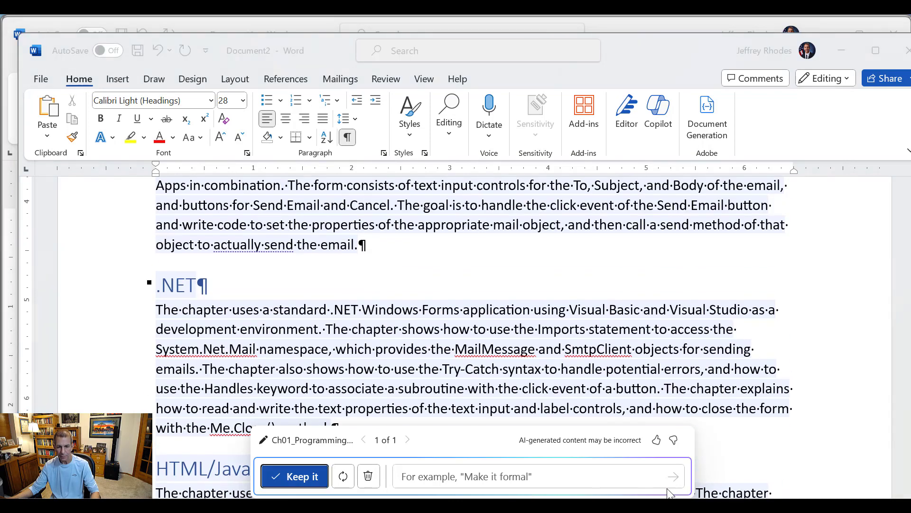
click(587, 477)
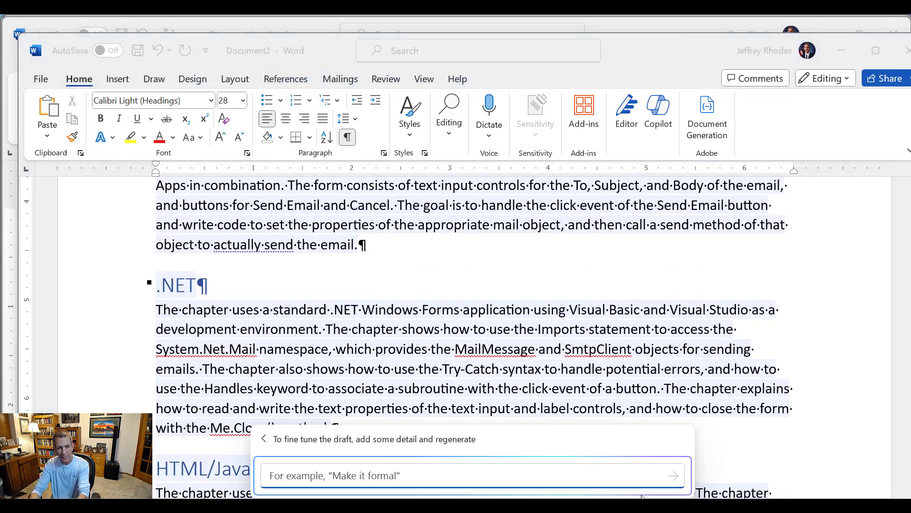
text(A)
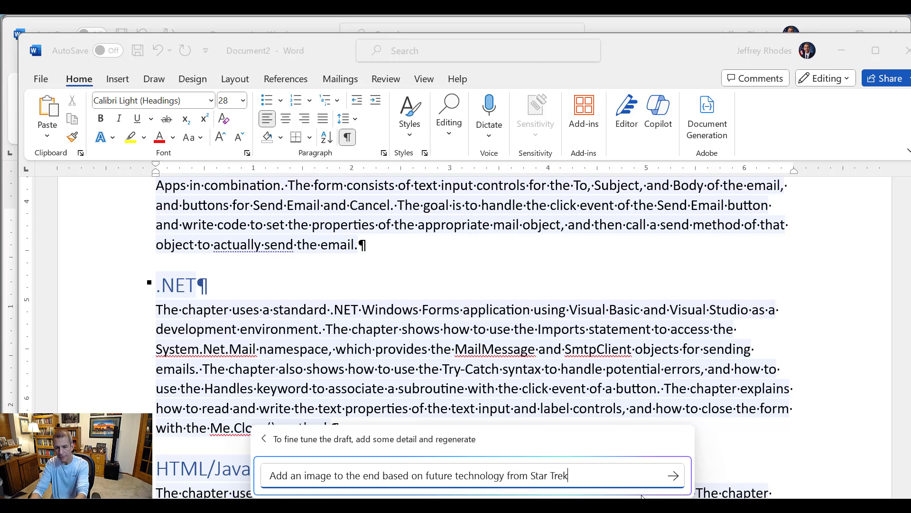
click(674, 476)
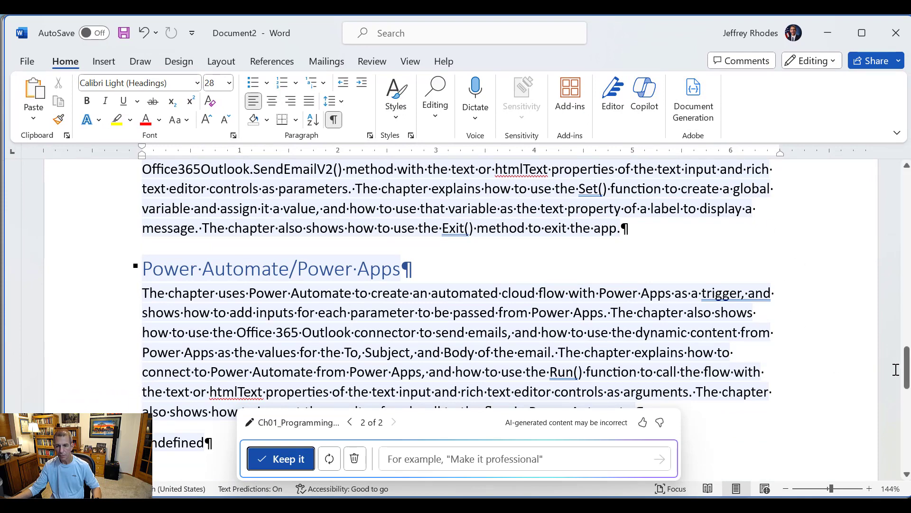
Check the end of the regenerated draft for the image and return to draft version 1.
drag(909, 375, 895, 396)
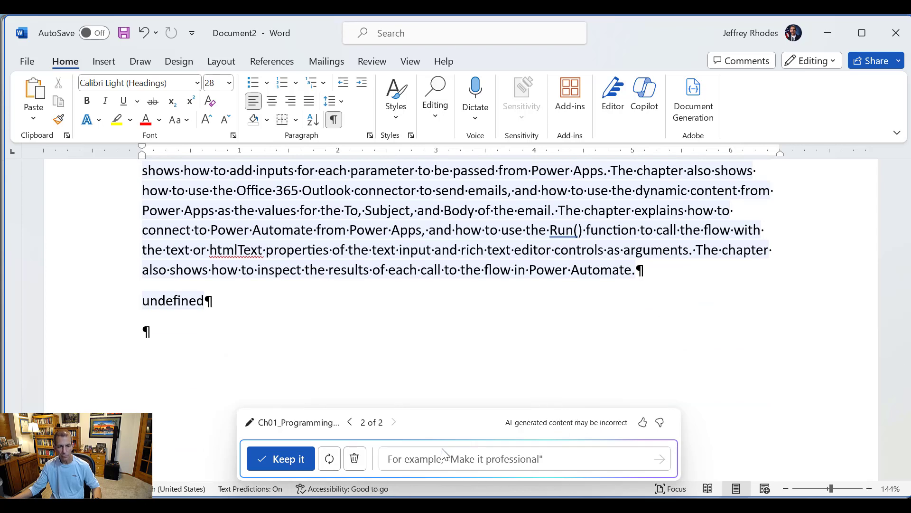
click(352, 422)
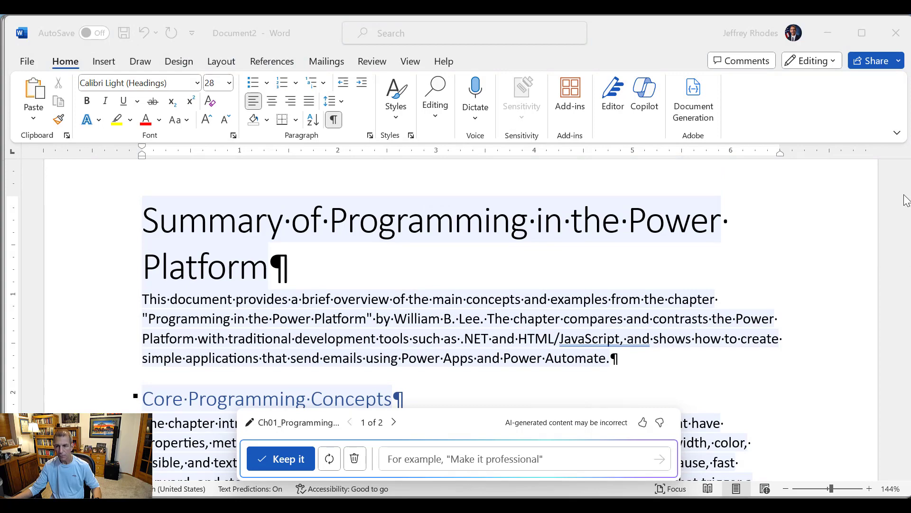
click(866, 238)
drag(907, 215, 907, 395)
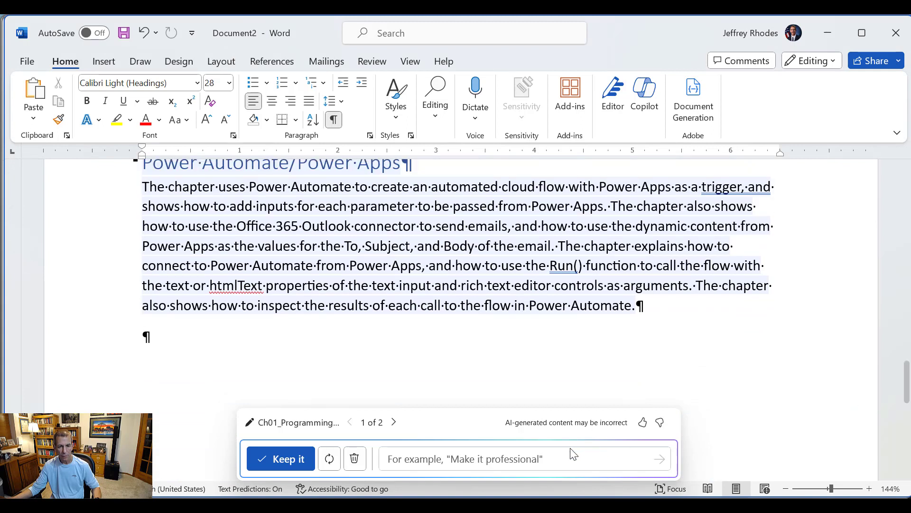
Regenerate draft version 1 with the fine-tuning instruction "Add an image of new Artificial Intelligence technology".
click(482, 456)
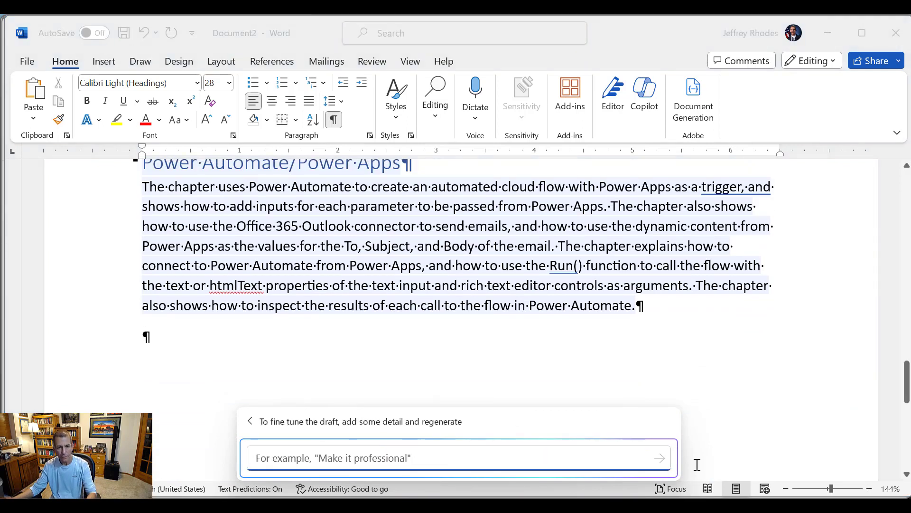
text(A)
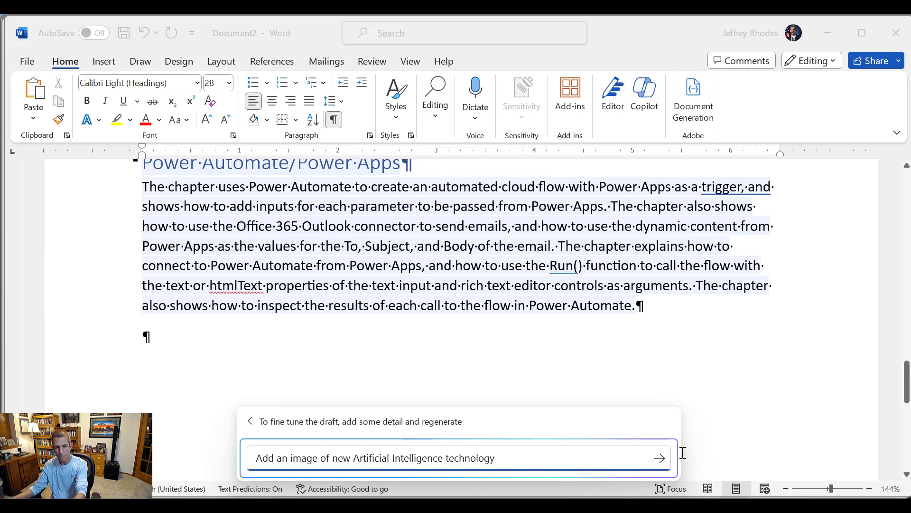
click(660, 456)
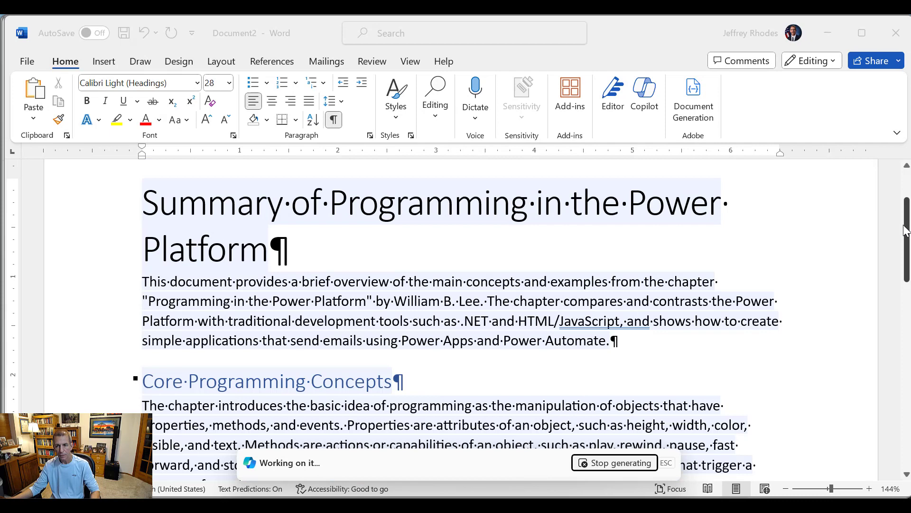
drag(907, 231, 909, 363)
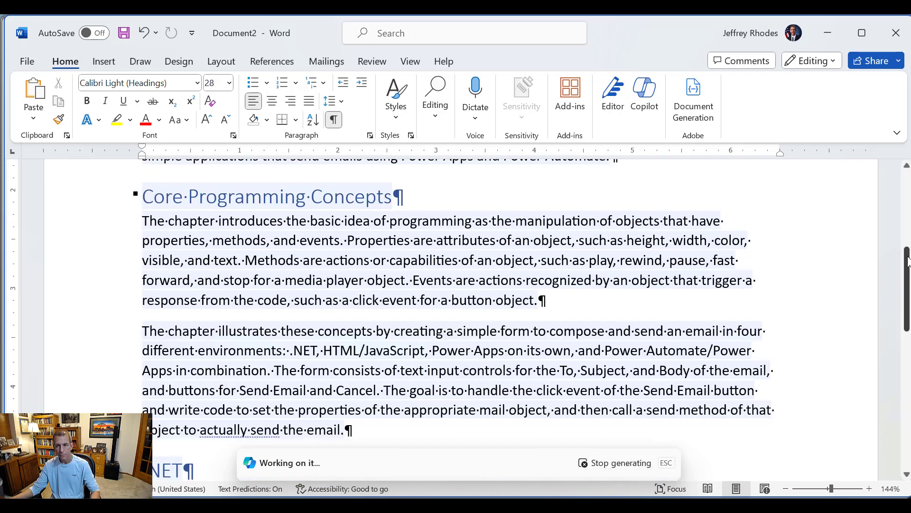
drag(909, 273, 906, 401)
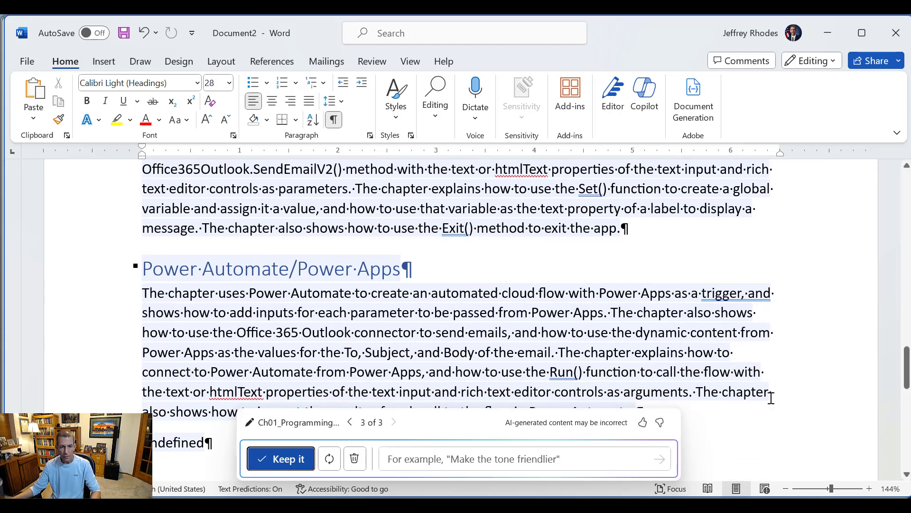
Check the closing section of draft version 3 for the image and switch back to draft version 1.
drag(908, 370, 907, 401)
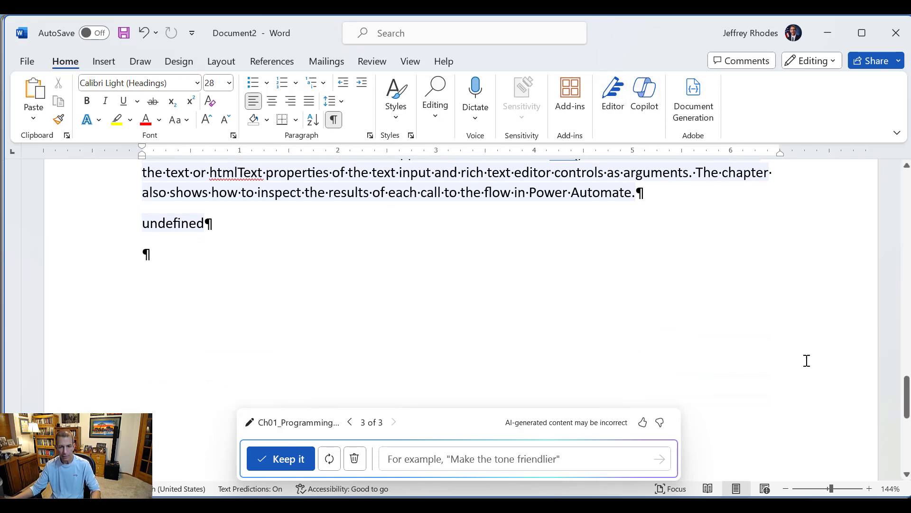
scroll(467, 349, up, 5)
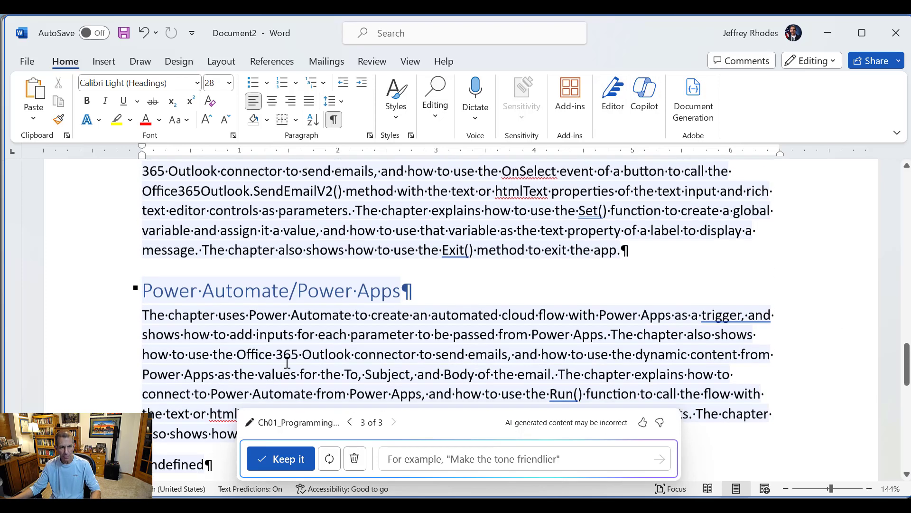
scroll(447, 306, down, 3)
scroll(448, 306, down, 2)
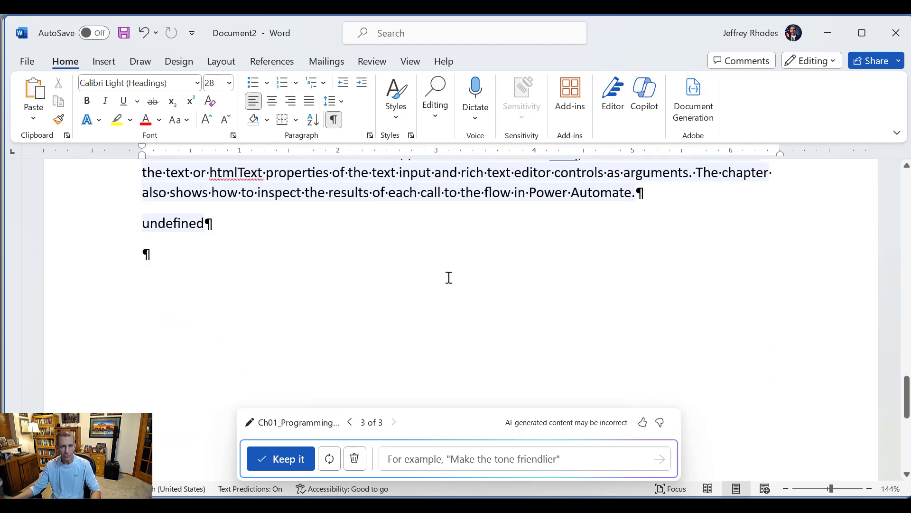
click(350, 422)
click(350, 422)
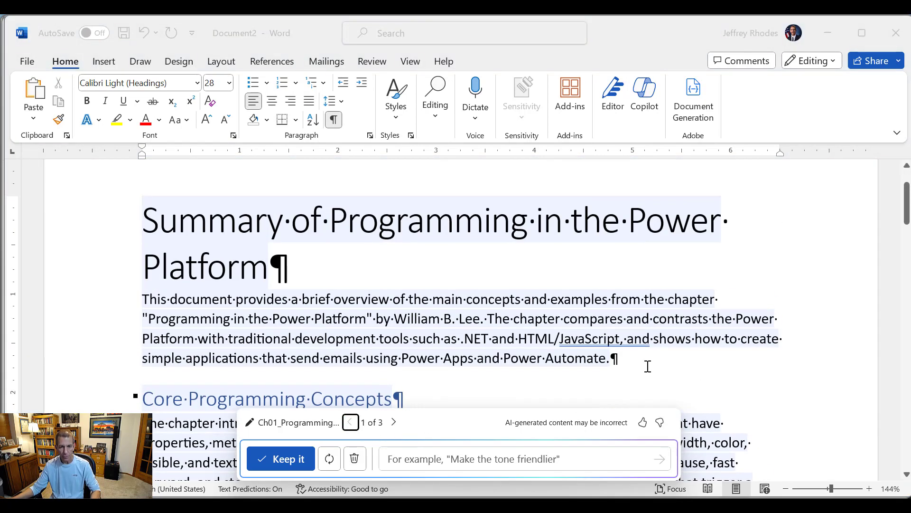
scroll(839, 321, down, 3)
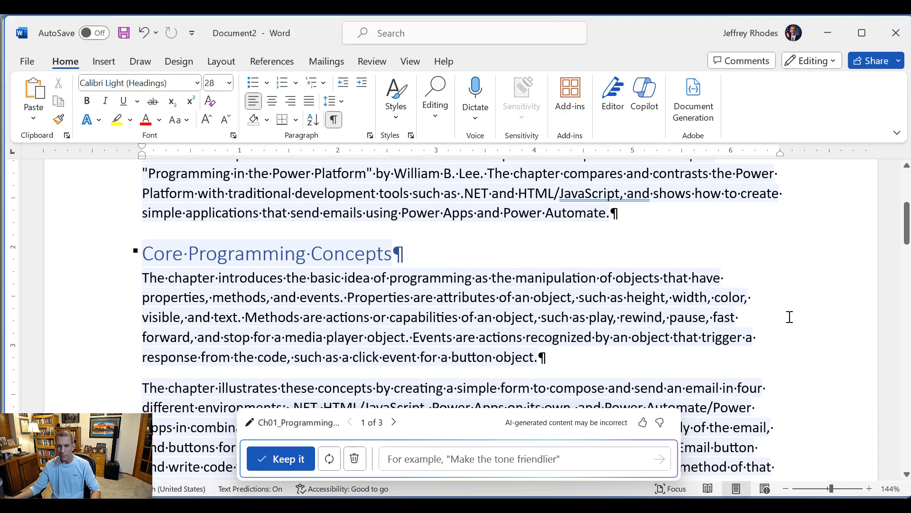
mouse_move(906, 237)
mouse_down()
mouse_move(900, 402)
mouse_move(904, 235)
mouse_up()
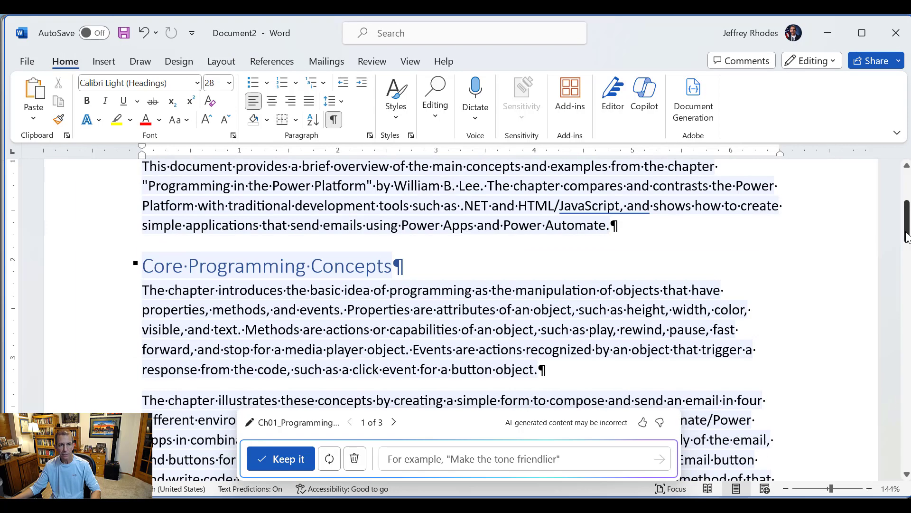
Open the recent document "Ch01_Programming in the Power Platform.docx" and look through its pages.
click(28, 62)
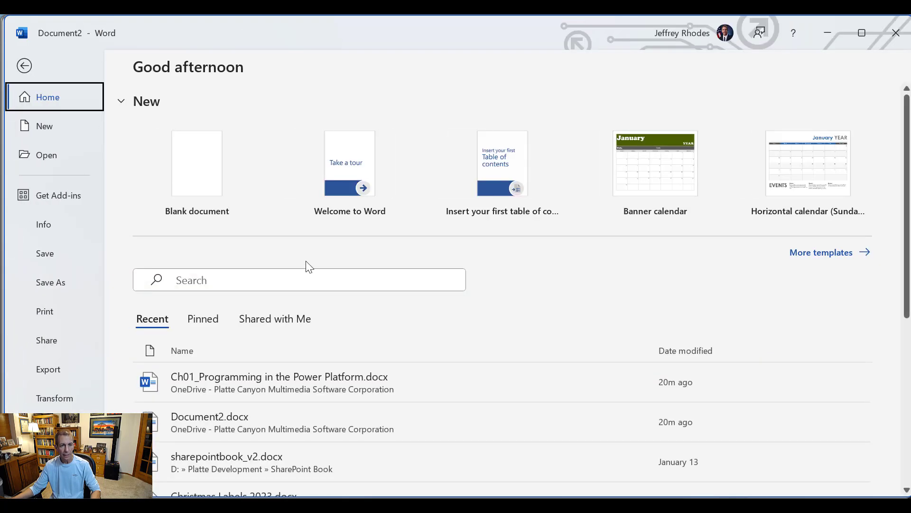
key(Escape)
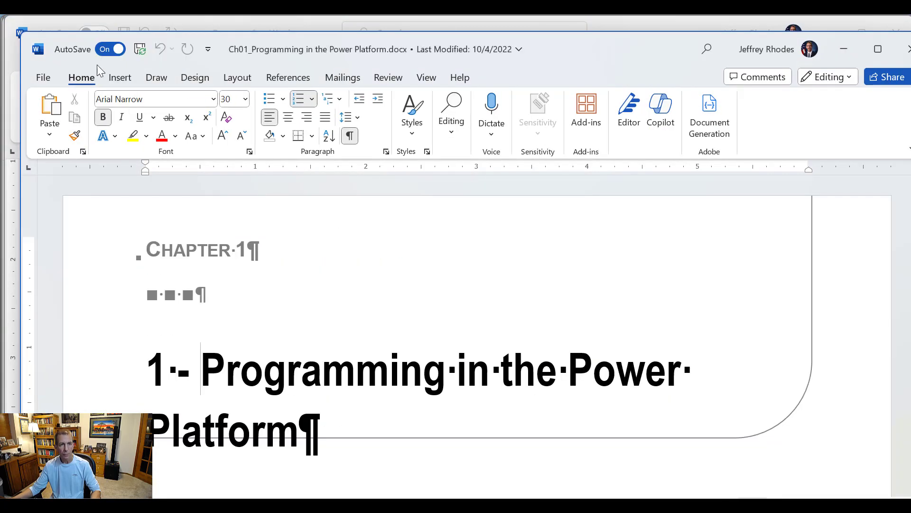
scroll(809, 279, down, 3)
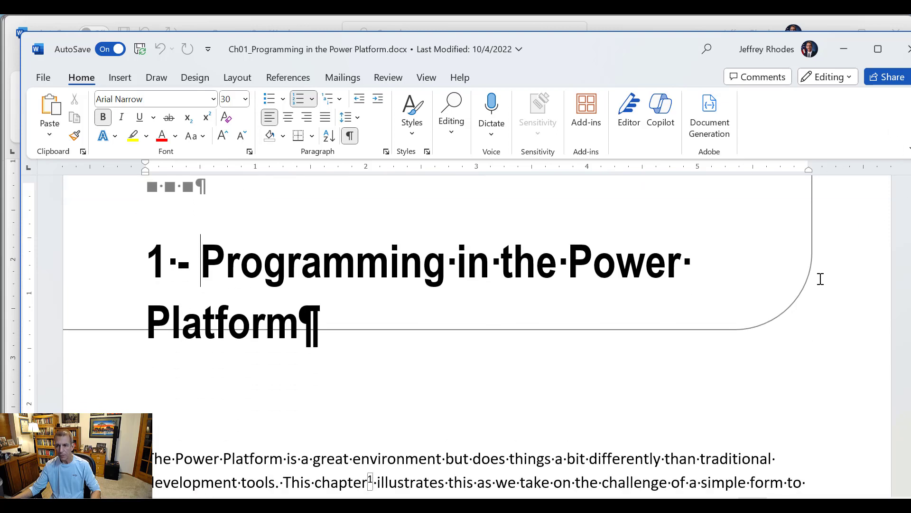
scroll(819, 279, up, 3)
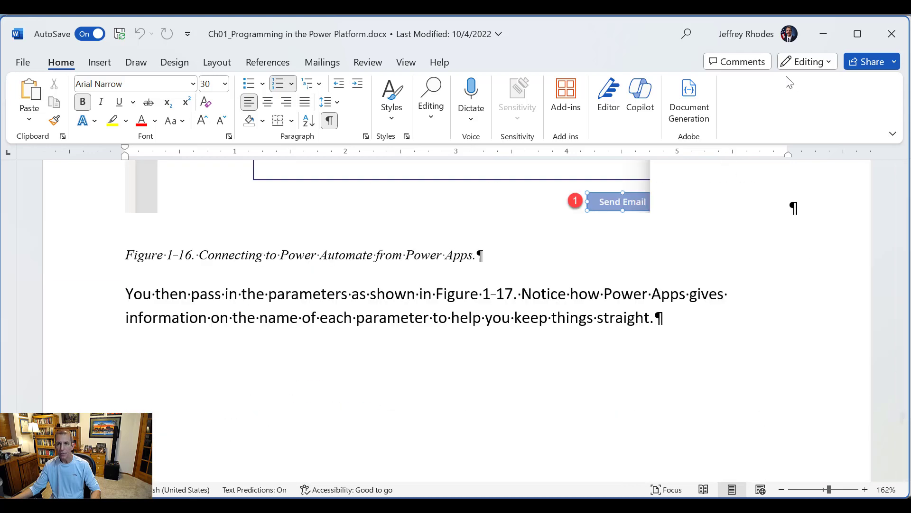
Ask Copilot about the open chapter with the prompt "Summary this document in five bullet points".
click(640, 97)
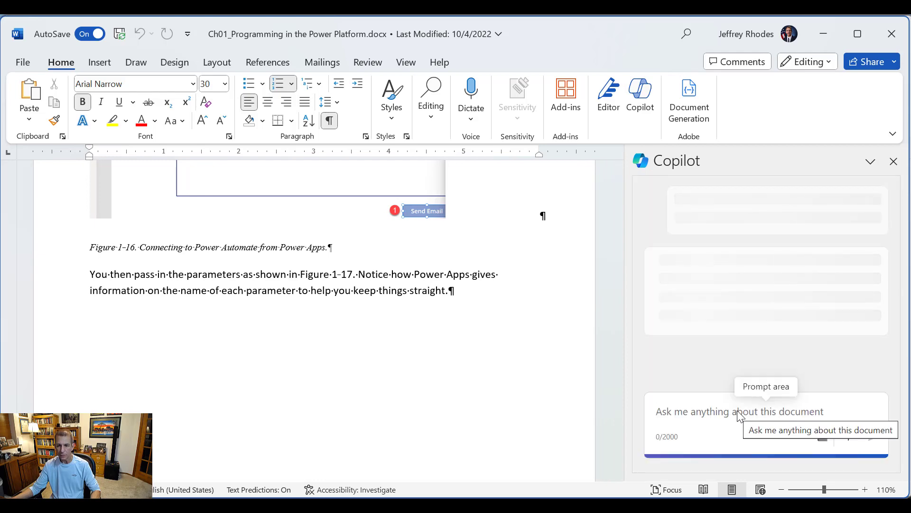
text(S)
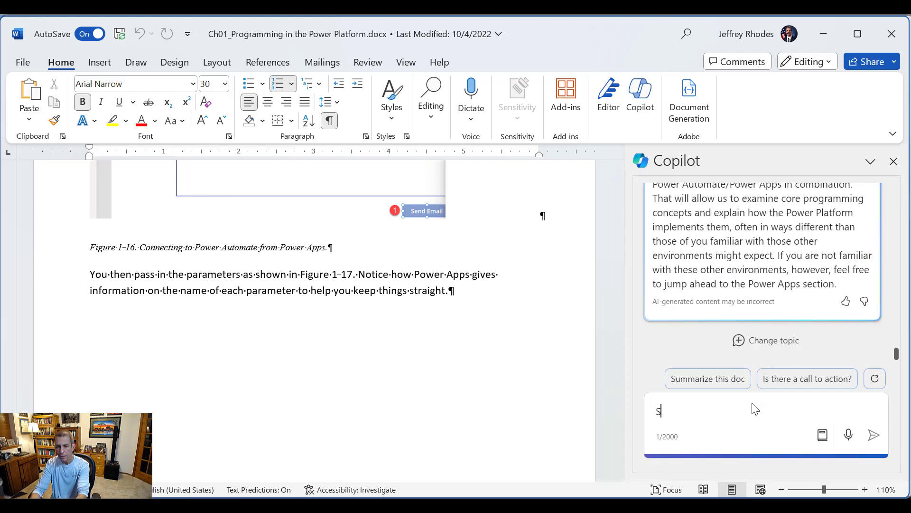
text(ummary this)
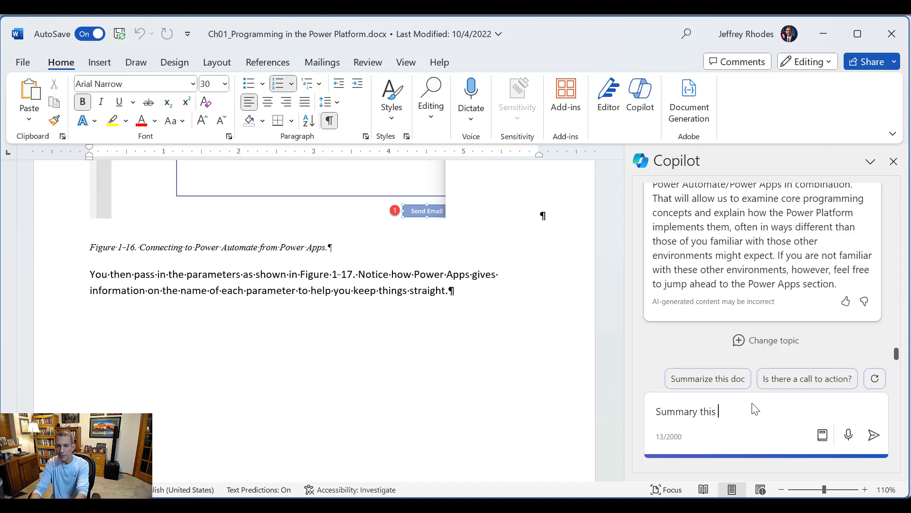
text( document in five)
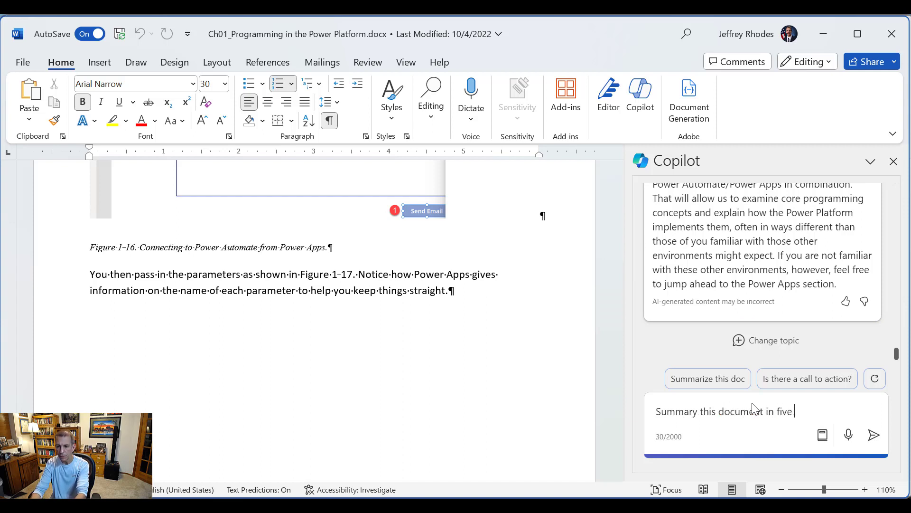
text( bullet point)
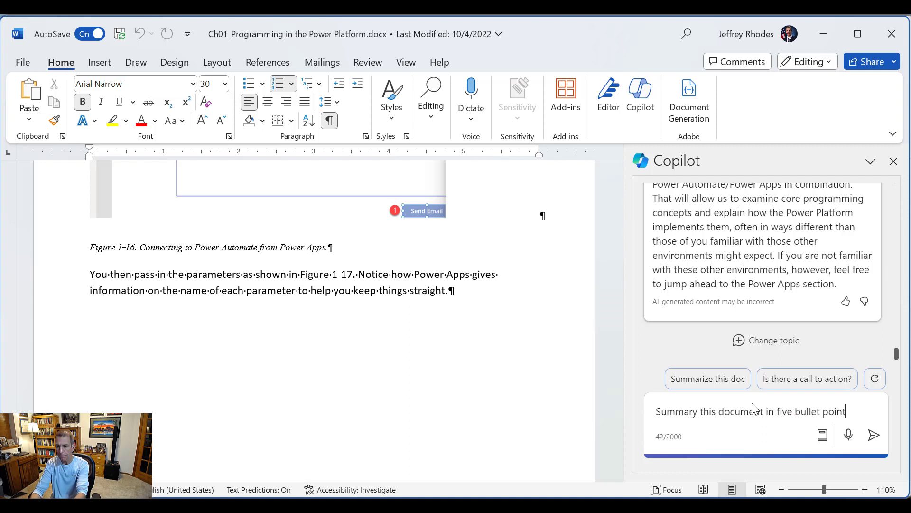
text(s)
click(874, 435)
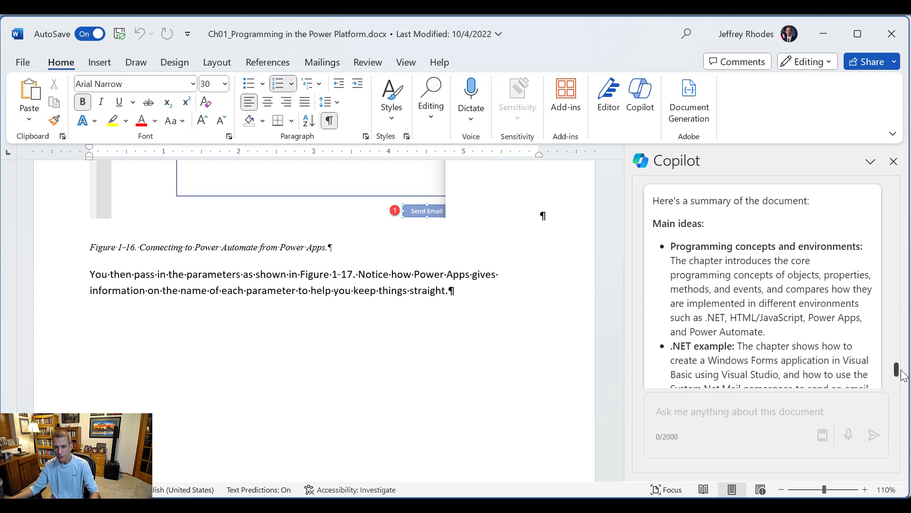
Review Copilot's bullet-point summary, from the programming concepts through the Power Automate/Power Apps example to the references.
scroll(904, 378, up, 1)
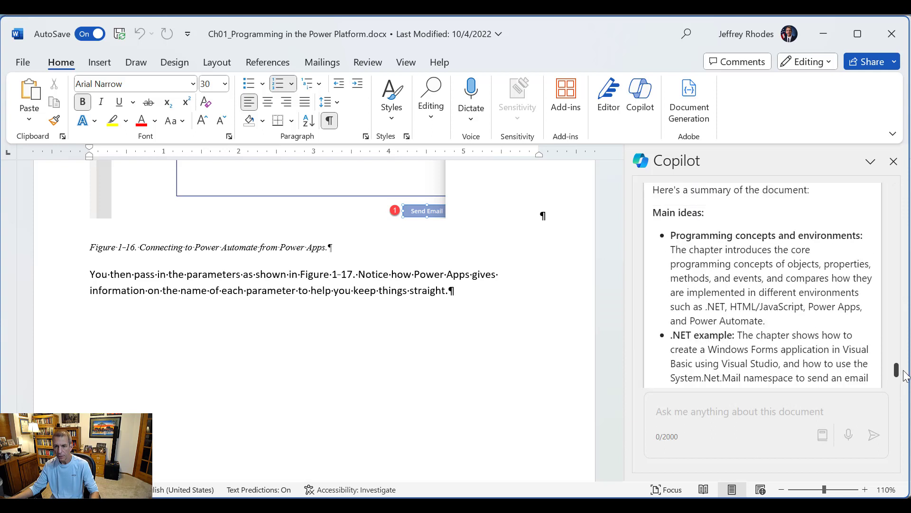
scroll(905, 376, down, 2)
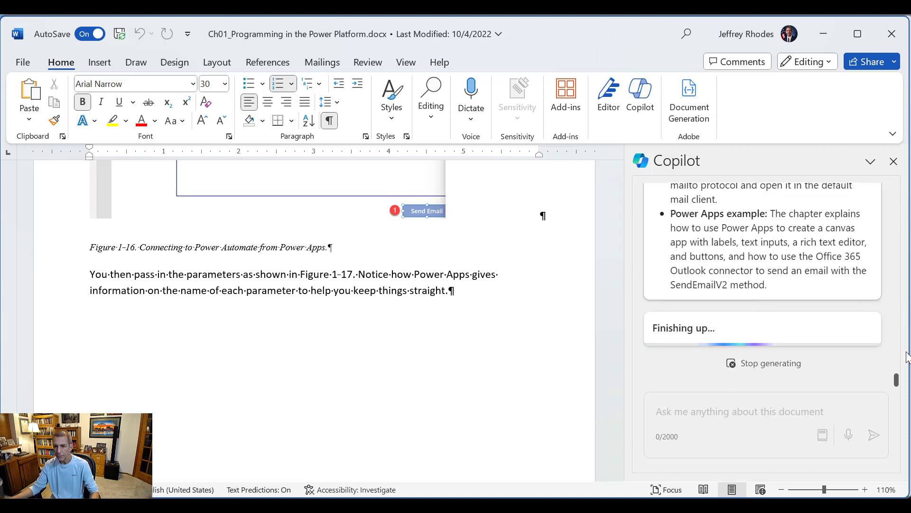
drag(897, 383, 897, 365)
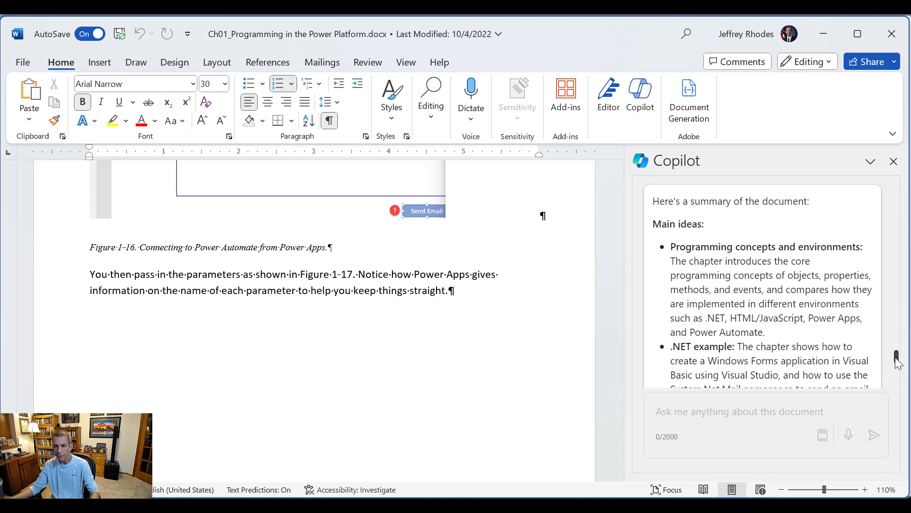
scroll(897, 360, down, 2)
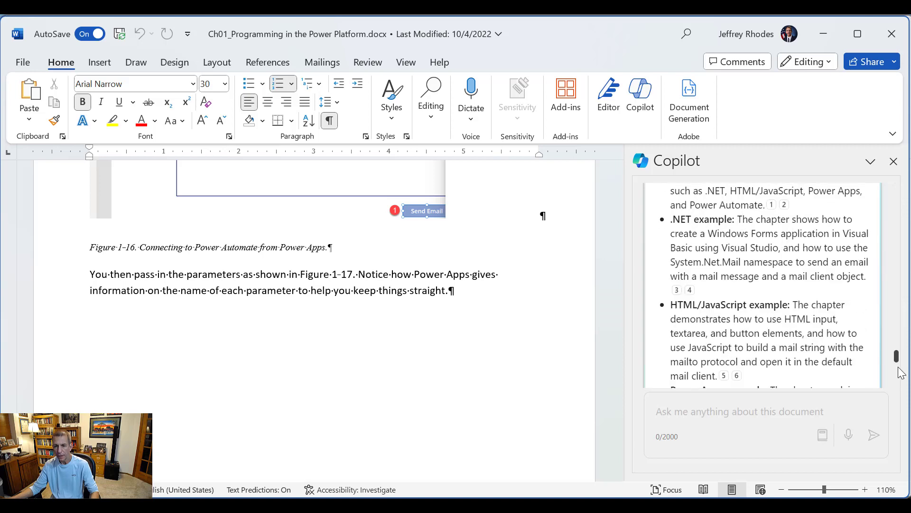
scroll(807, 356, down, 6)
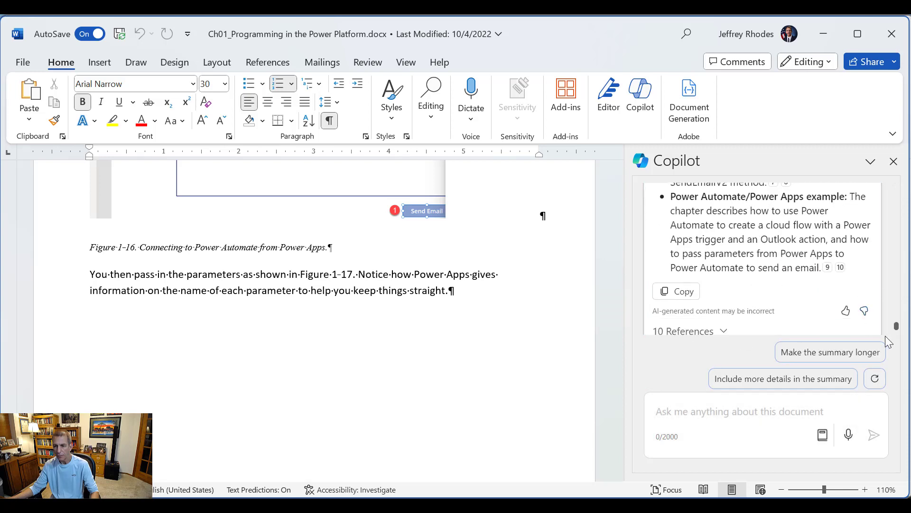
drag(897, 327, 900, 334)
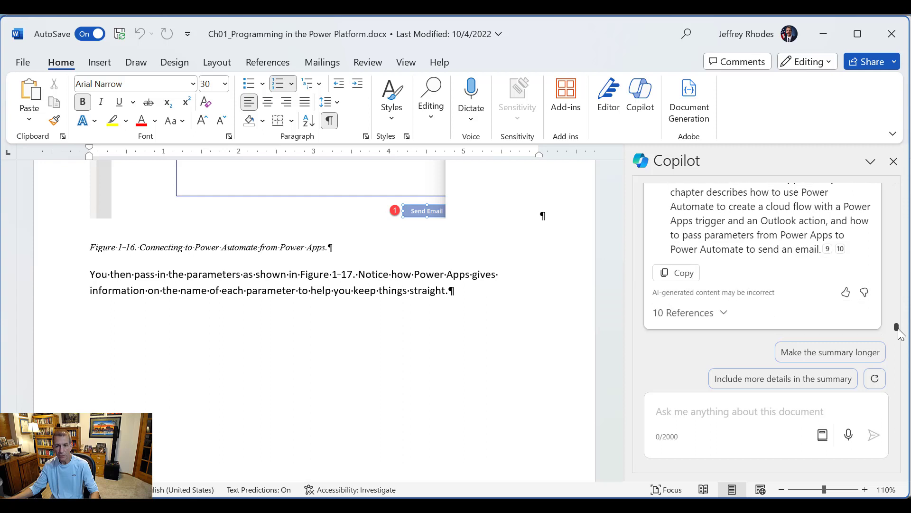
Expand the references under Copilot's summary and follow the eighth one, "Office365Outlook.S...", to its passage in the chapter.
click(724, 304)
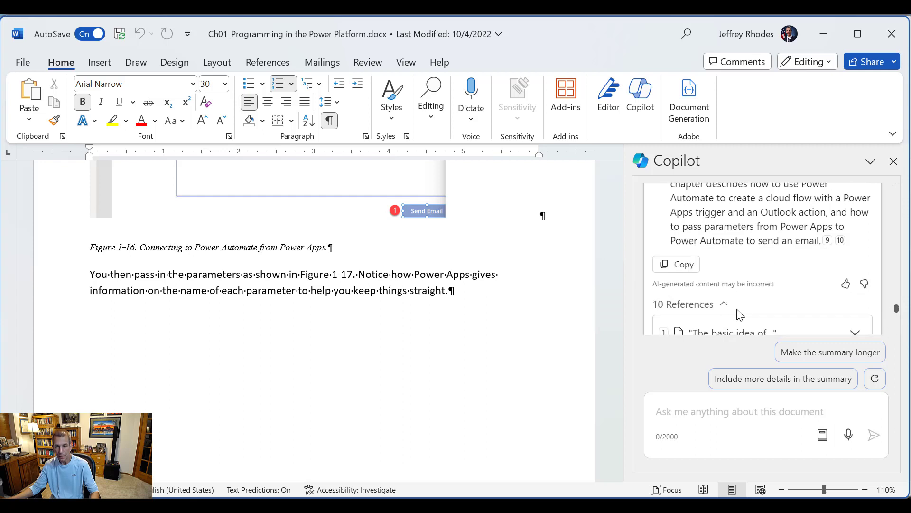
scroll(885, 325, down, 4)
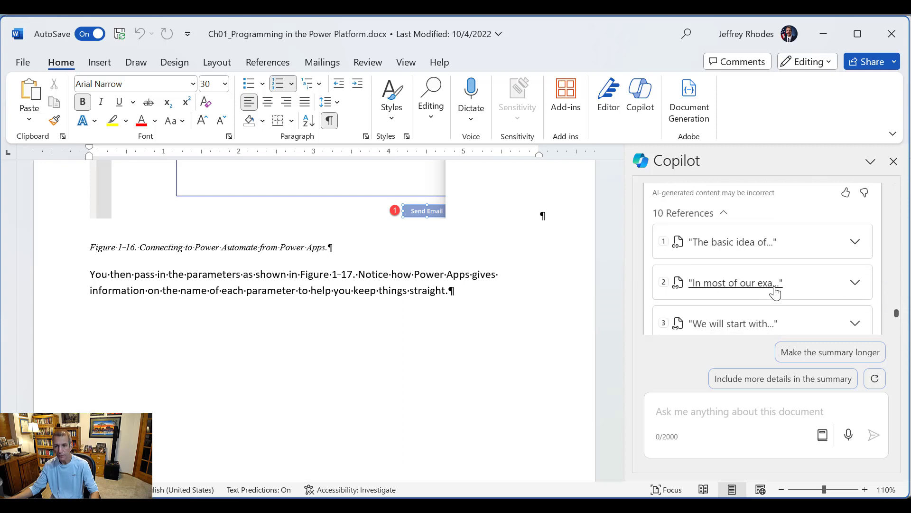
scroll(770, 297, down, 4)
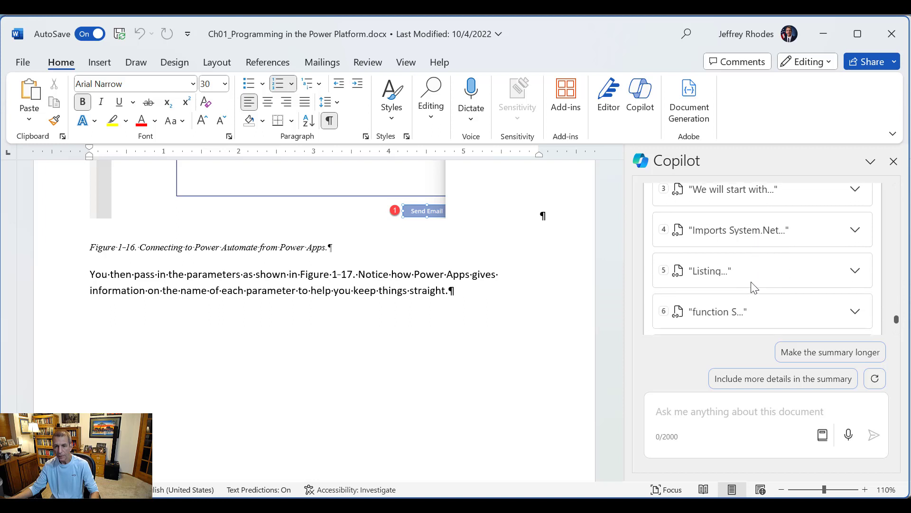
scroll(719, 279, down, 3)
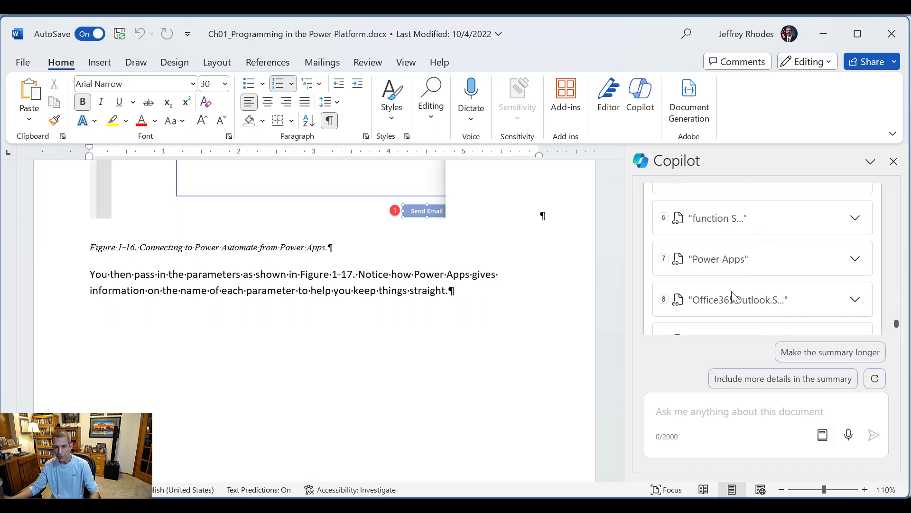
scroll(740, 300, down, 1)
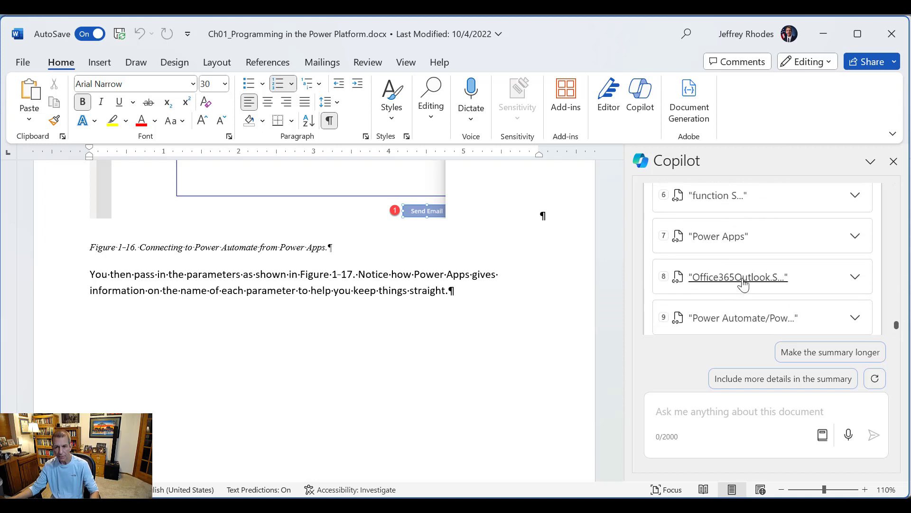
click(743, 280)
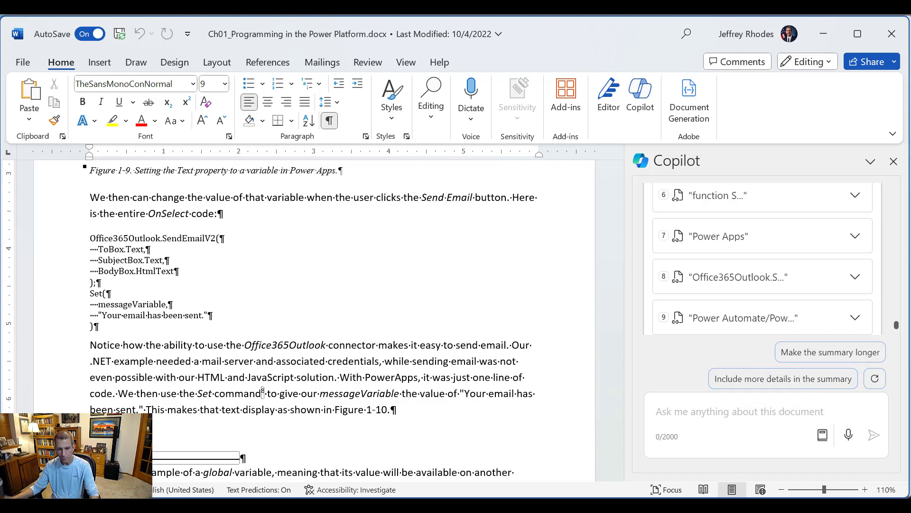
Switch to PowerPoint and review the generated Power Automate/Power Apps slides from slide 24 back to slide 20.
key(alt+Tab)
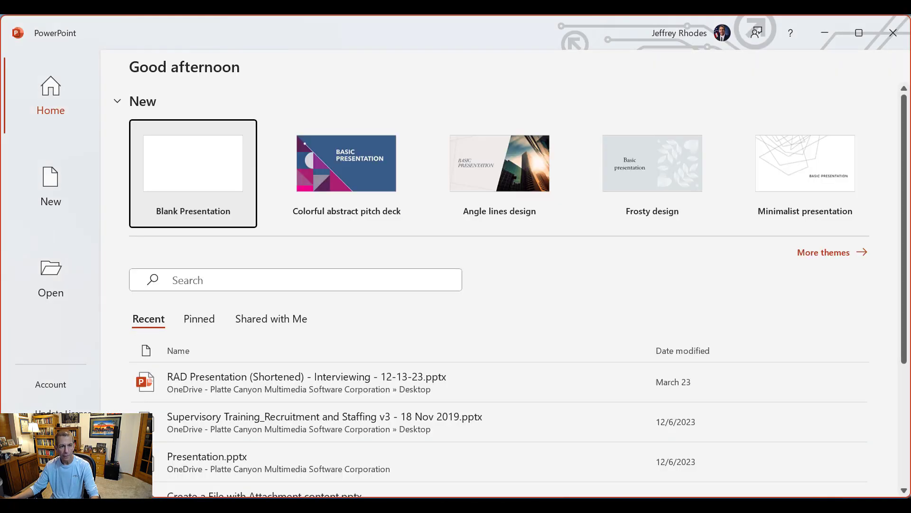
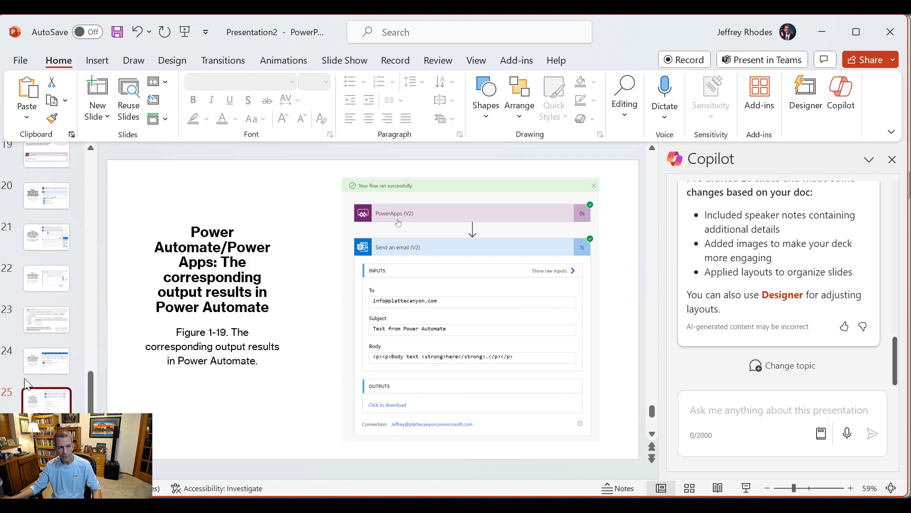
click(39, 361)
click(42, 316)
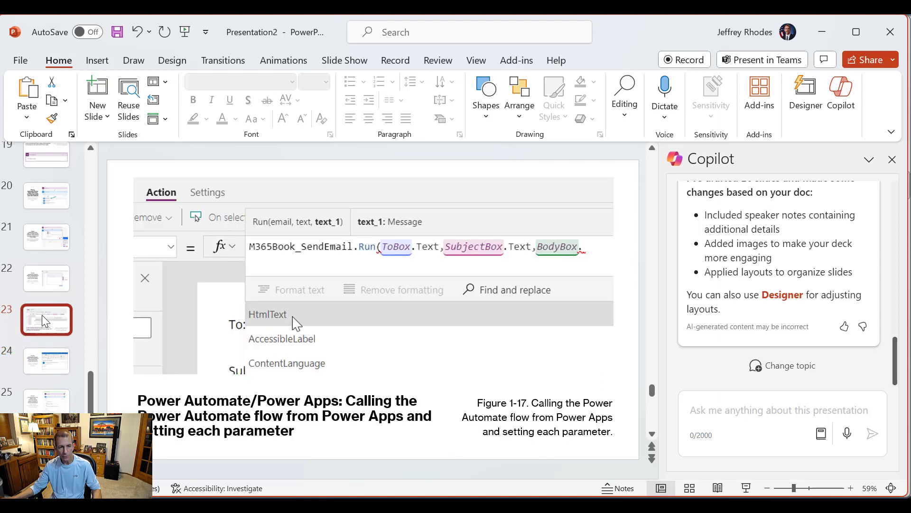
click(45, 284)
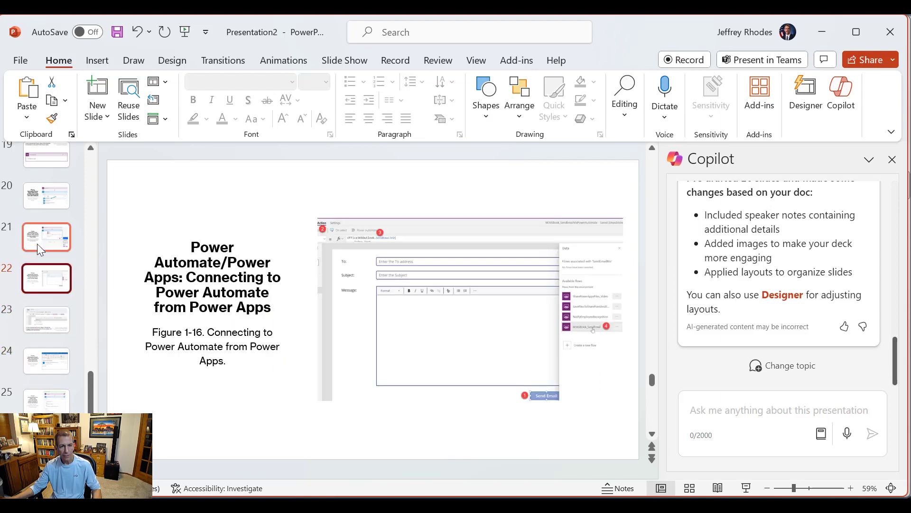
click(40, 240)
click(46, 200)
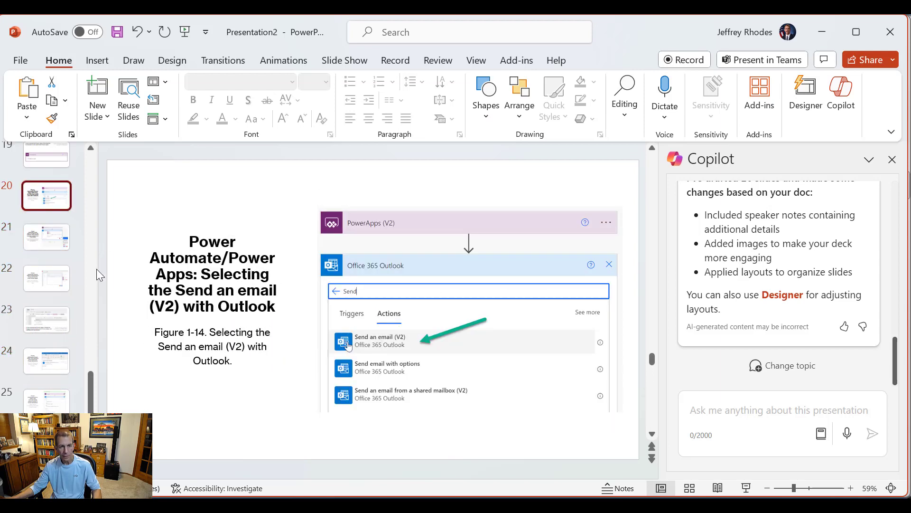
Review the generated Power Apps slides from slide 19 back to slide 14.
click(90, 325)
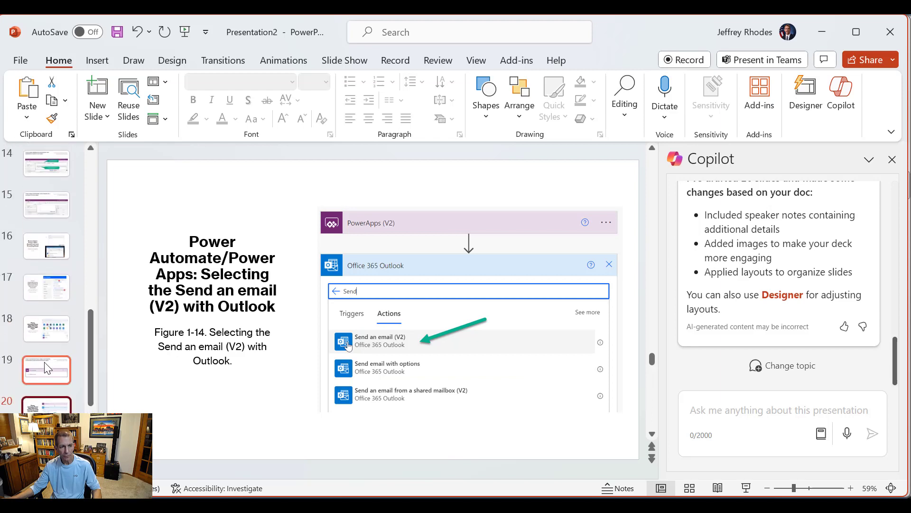
click(45, 367)
click(43, 328)
click(34, 285)
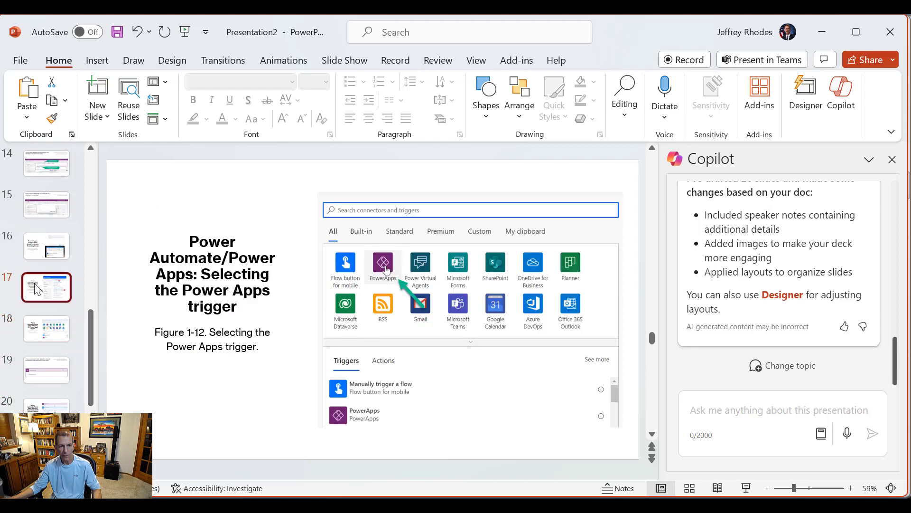
click(42, 250)
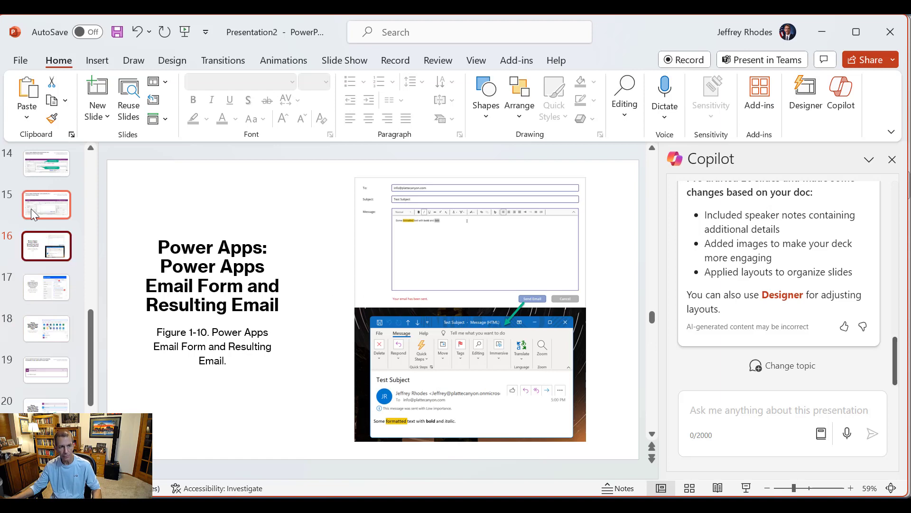
click(30, 209)
click(37, 166)
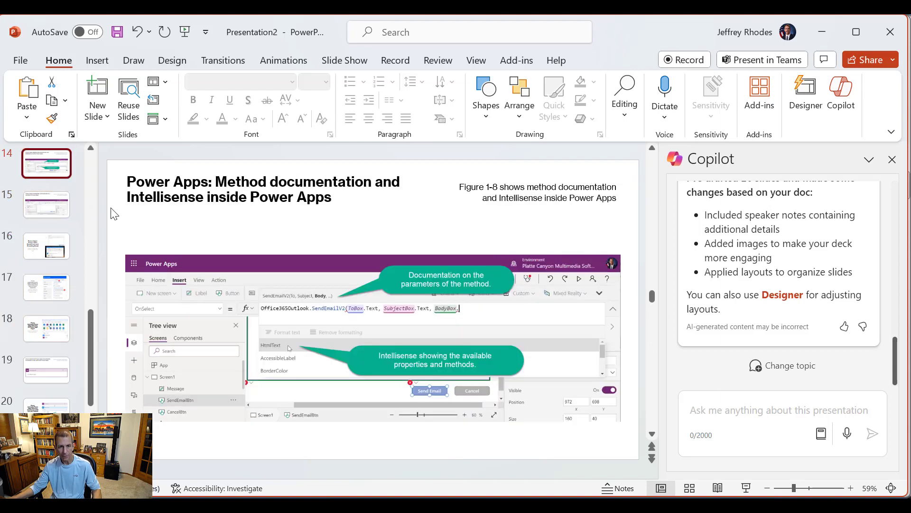
Review the opening part of the deck from slide 7 back to the title slide, including the .NET and Core Programming Concepts slides.
scroll(90, 195, up, 5)
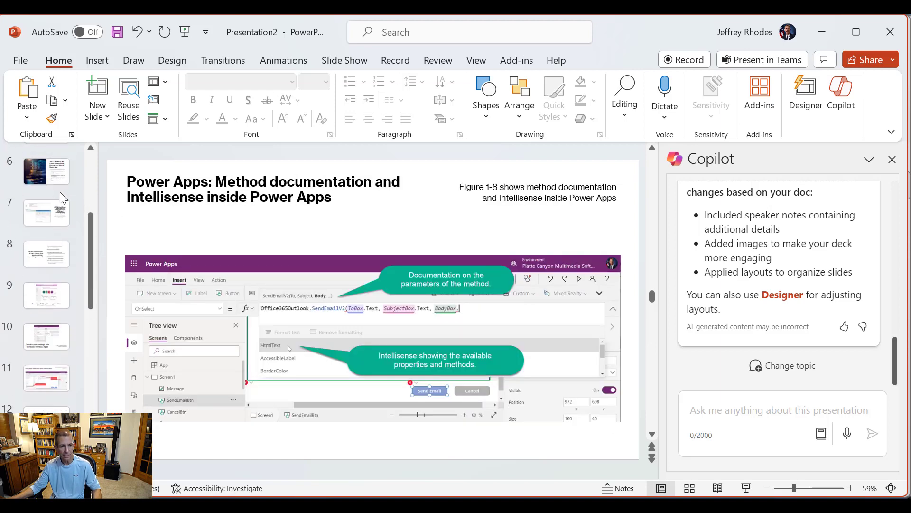
click(54, 204)
click(50, 183)
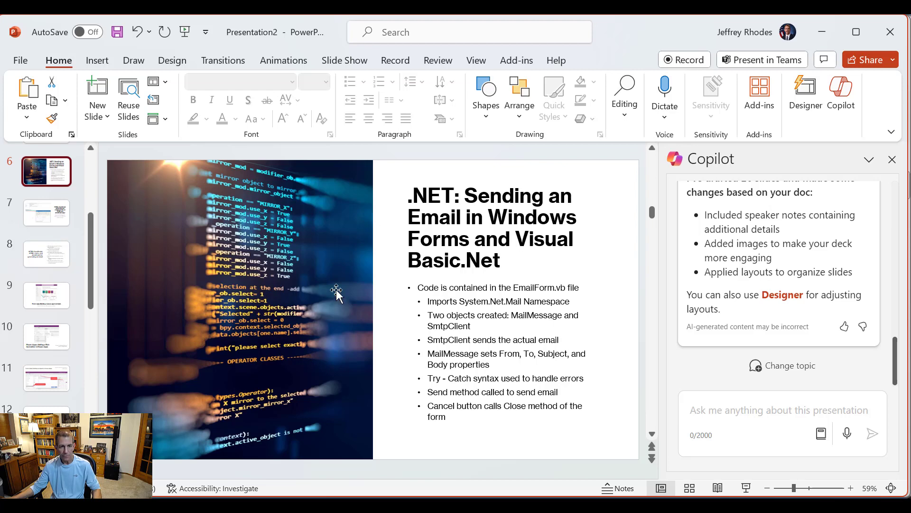
drag(96, 241, 89, 214)
click(53, 222)
click(44, 186)
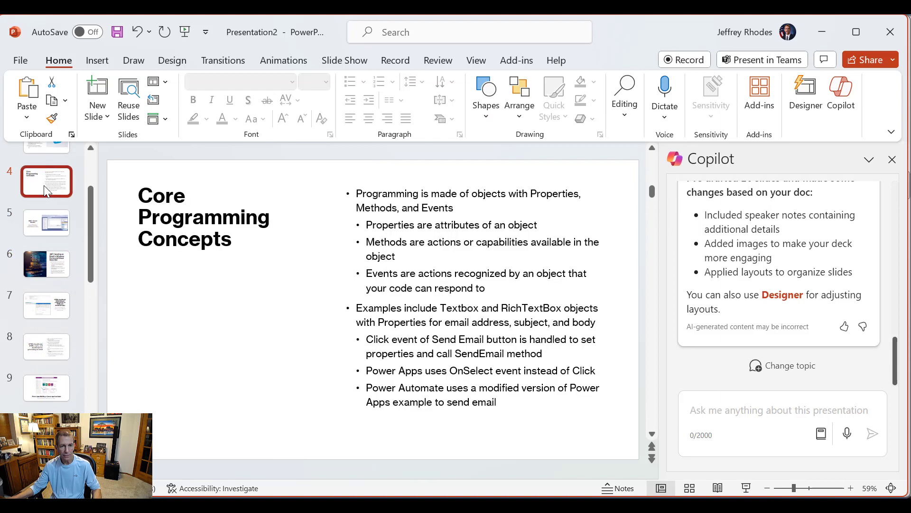
scroll(67, 181, up, 3)
click(47, 216)
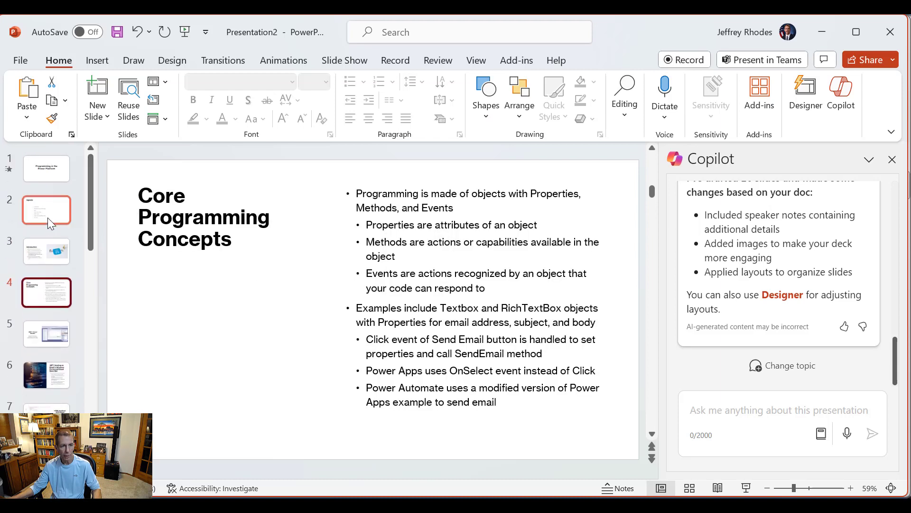
click(41, 179)
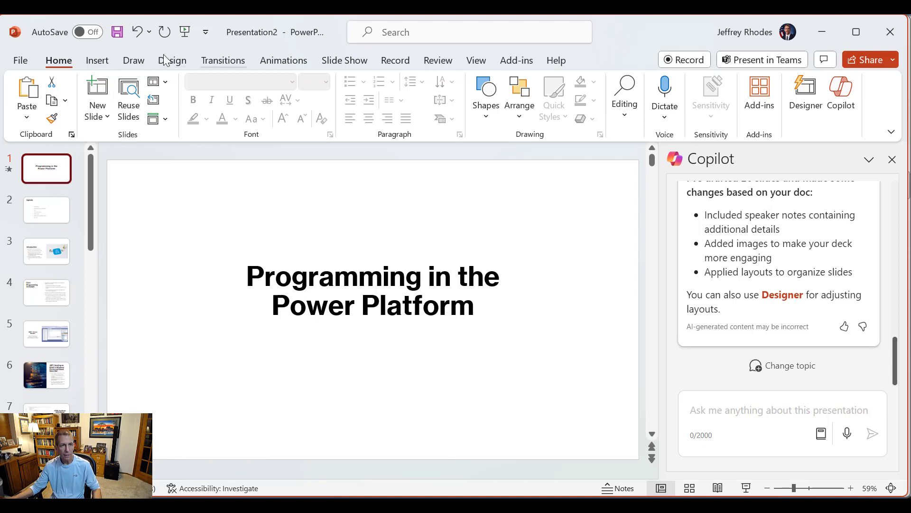
Check the title slide's speaker notes in Notes Page view and return to Normal view.
click(476, 61)
click(118, 109)
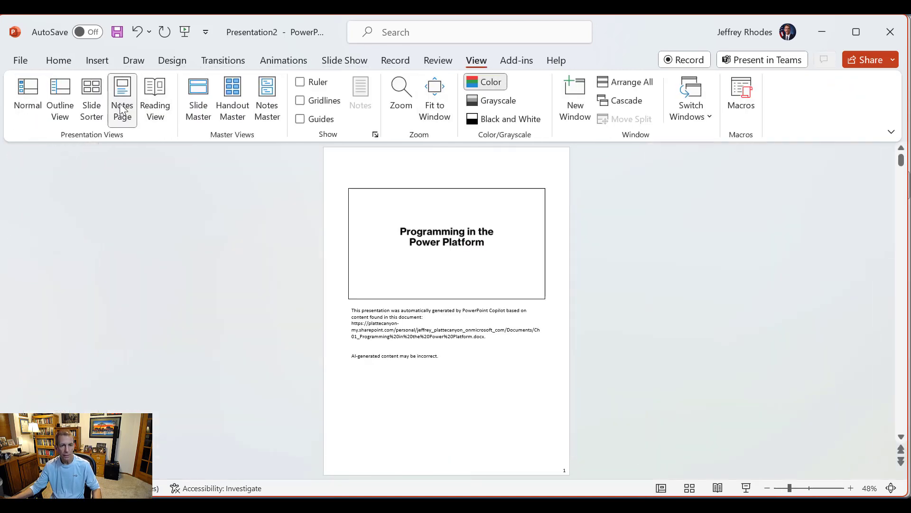
click(30, 100)
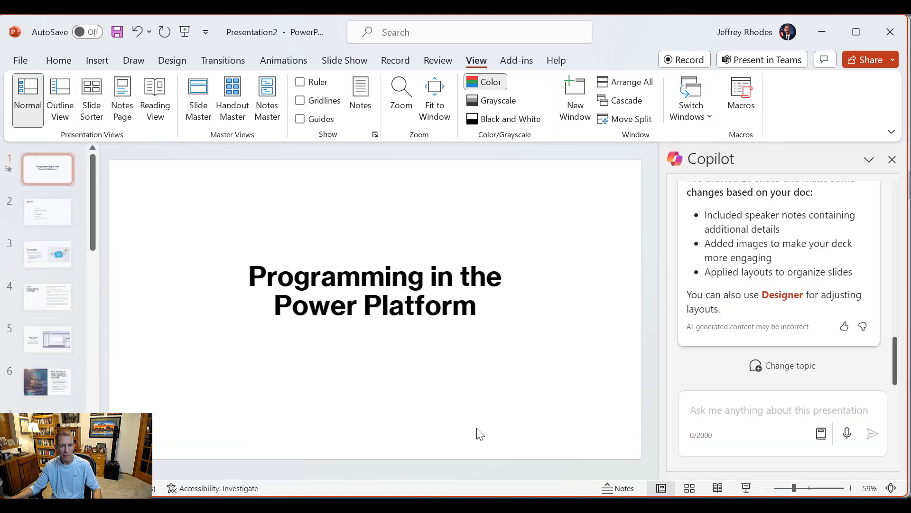
Show the deck in Outline View with a taller notes pane and examine the speaker notes of the Agenda and Introduction slides.
click(60, 101)
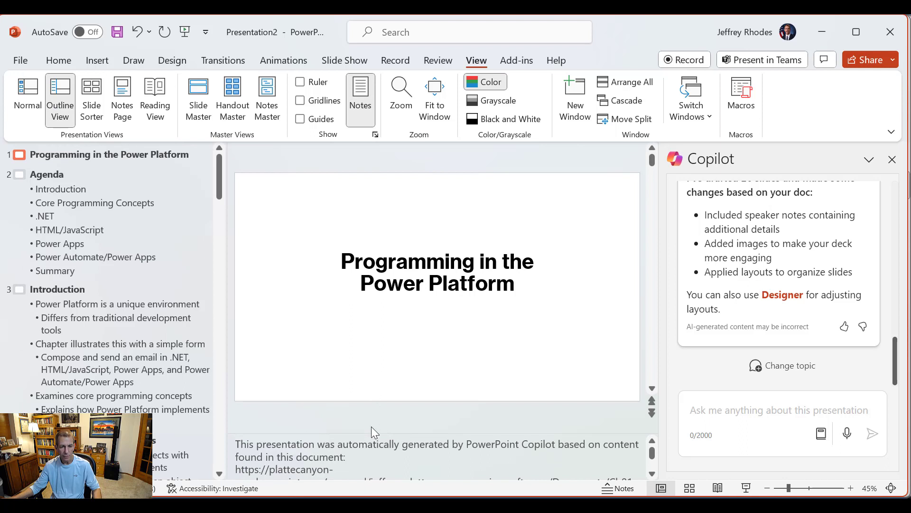
drag(379, 432, 376, 326)
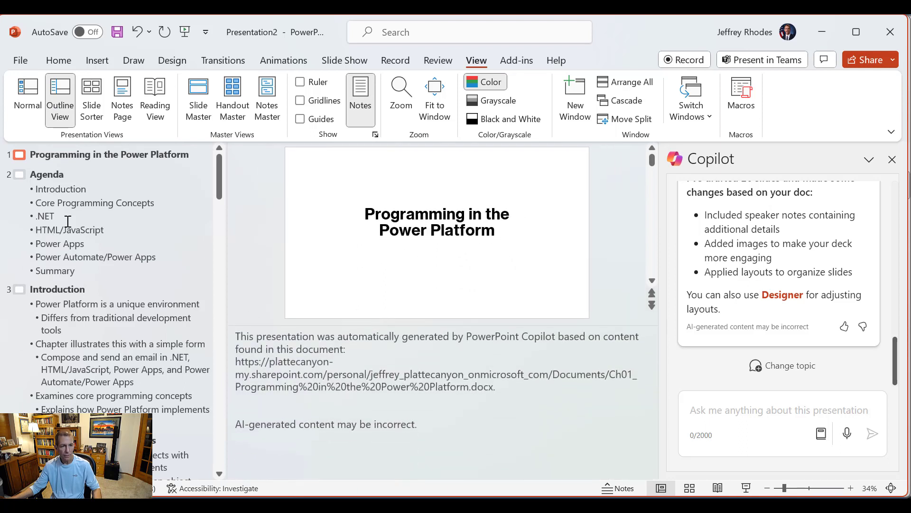
click(70, 203)
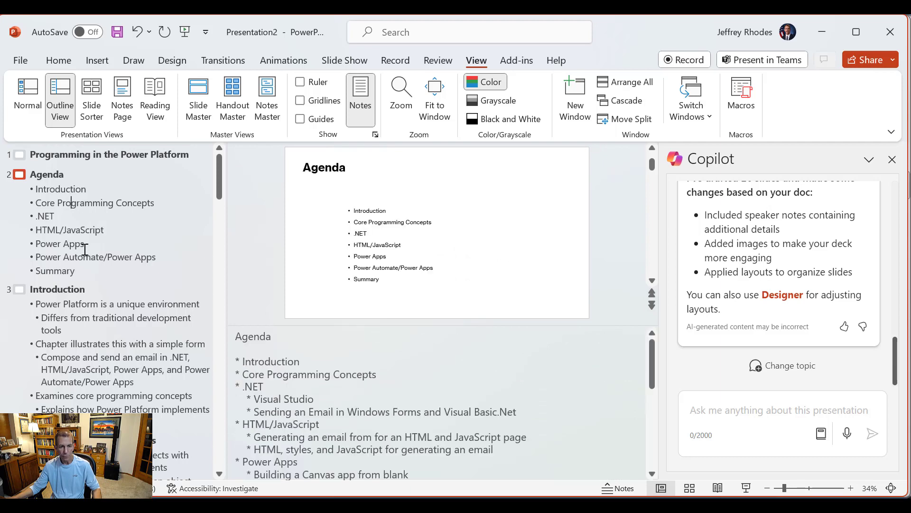
click(79, 316)
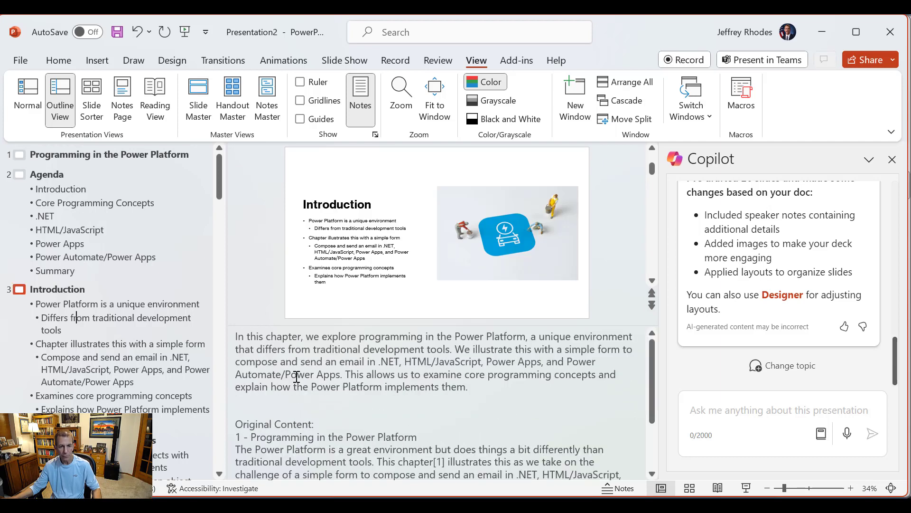
scroll(352, 417, down, 3)
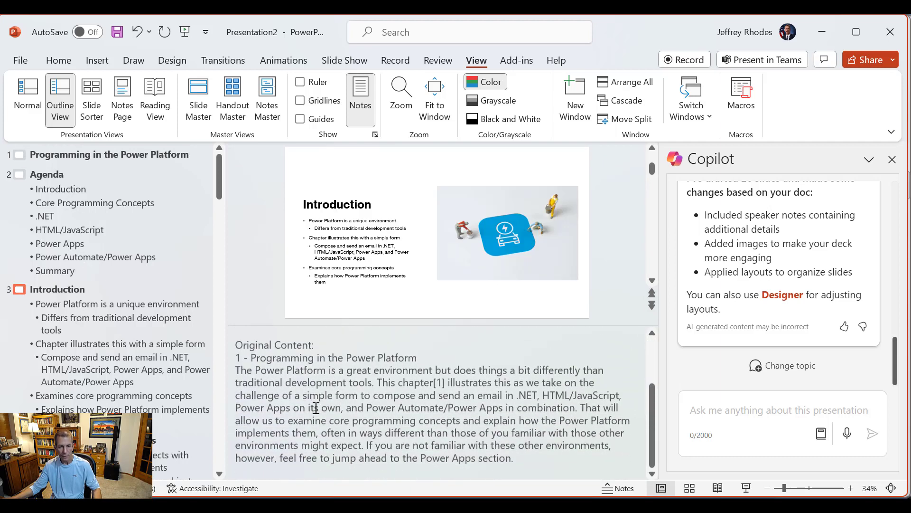
scroll(109, 390, down, 1)
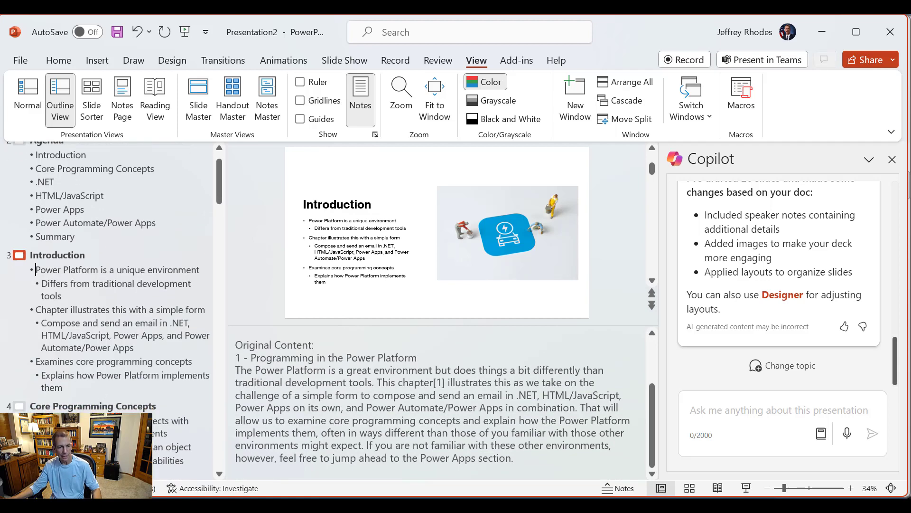
click(108, 422)
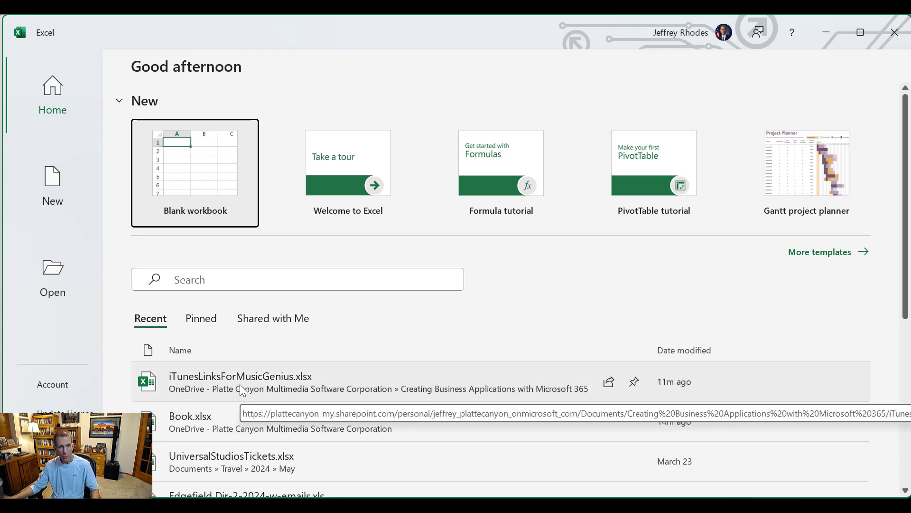
Switch to Excel, open the recent workbook iTunesLinksForMusicGenius.xlsx and look through its song table, ending at the first rows.
click(279, 387)
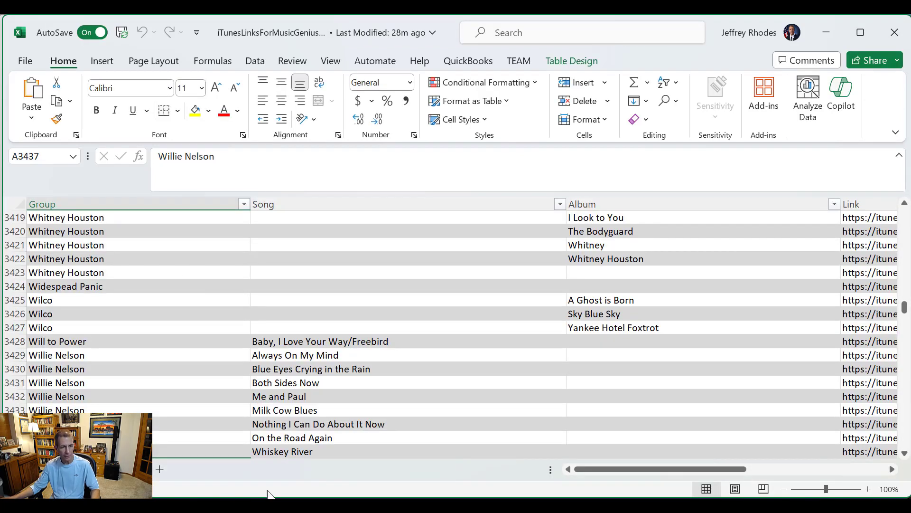
scroll(121, 406, down, 8)
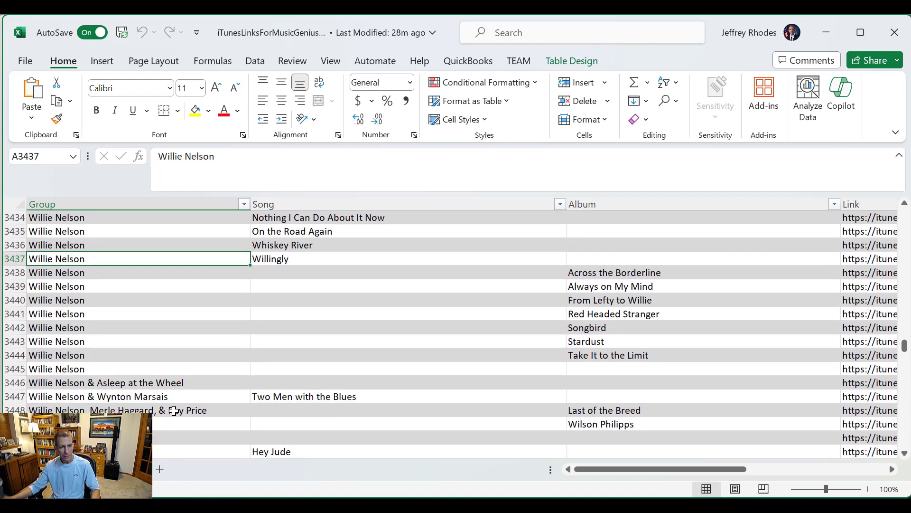
scroll(162, 398, down, 2)
scroll(180, 408, up, 10)
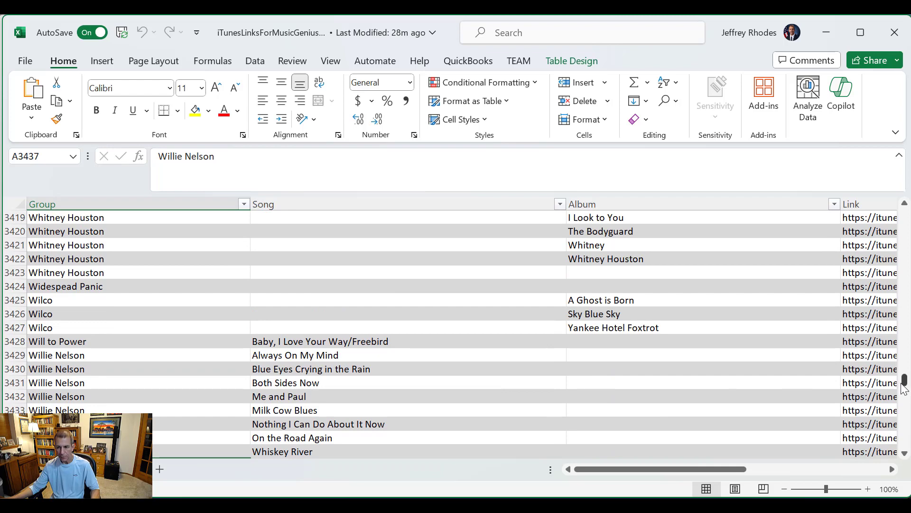
drag(906, 385, 905, 217)
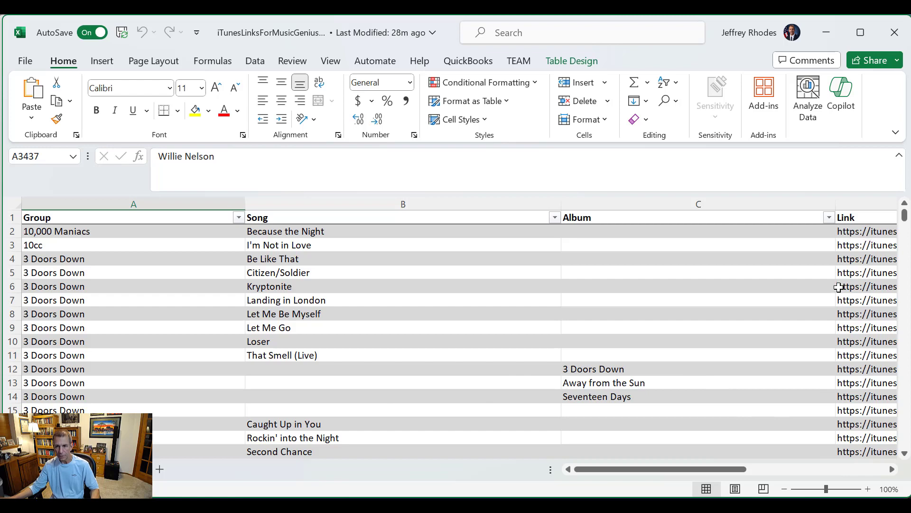
Ask Copilot to "Summarize the data showing the number of songs by group" for the song table.
click(842, 97)
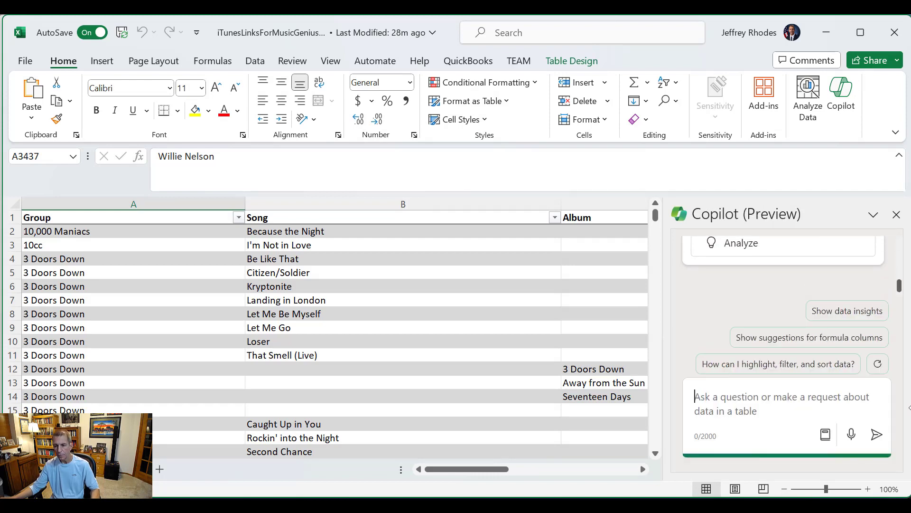
text(Sum)
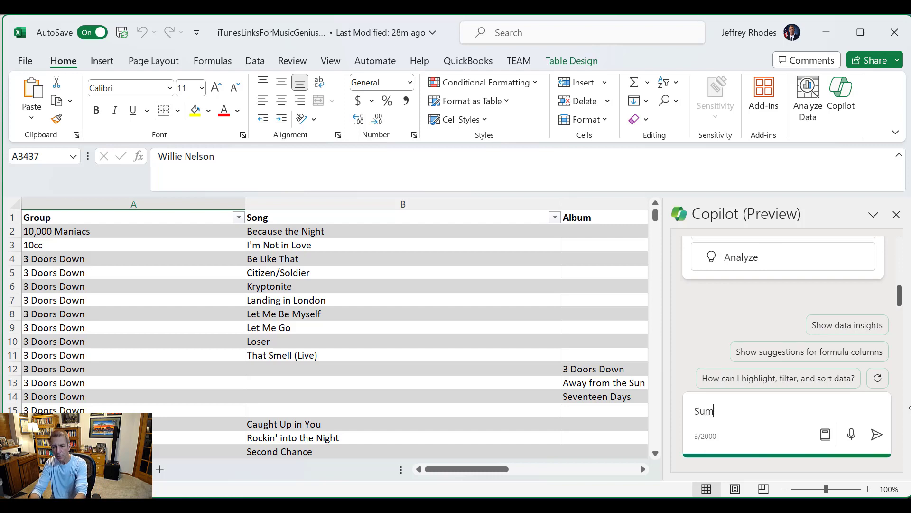
text(marize the data)
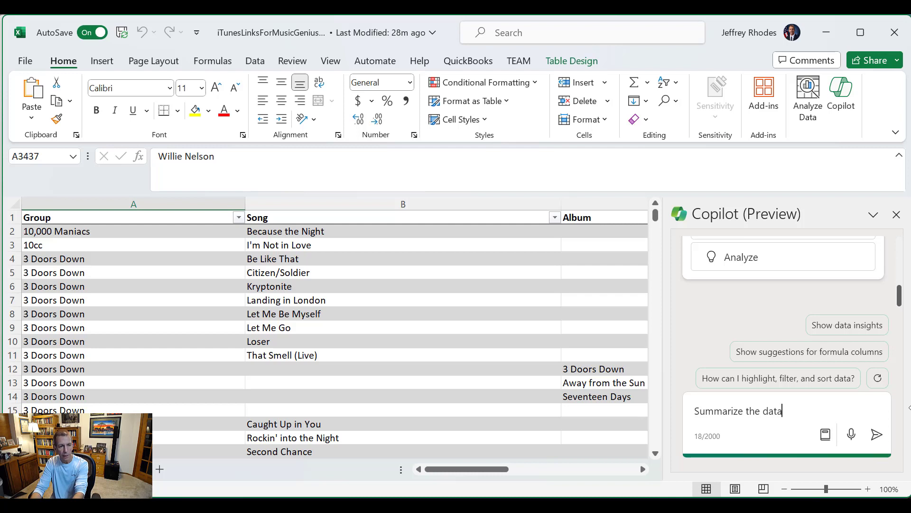
text(owing the n)
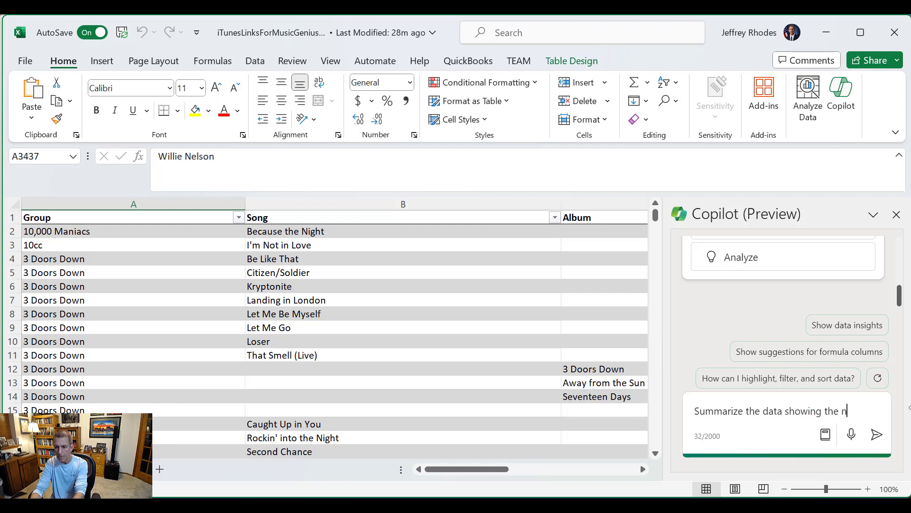
text(umber of son)
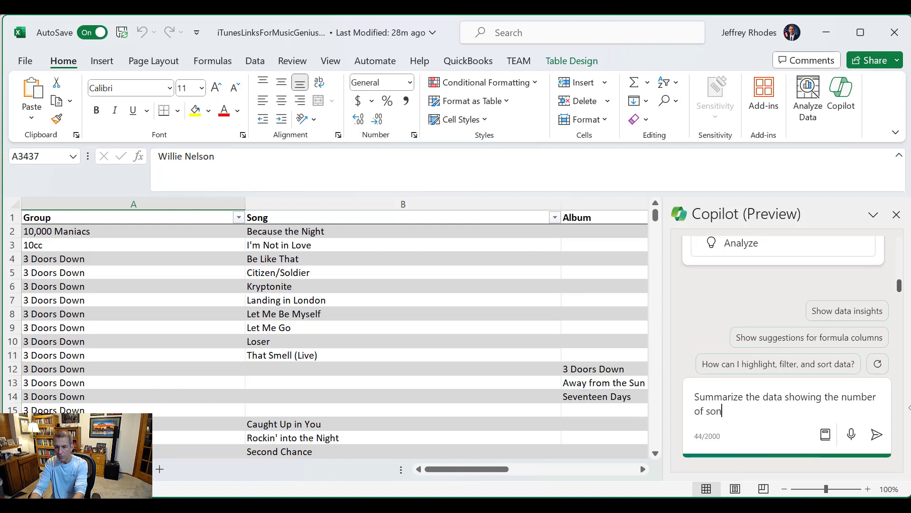
text(gs by gr)
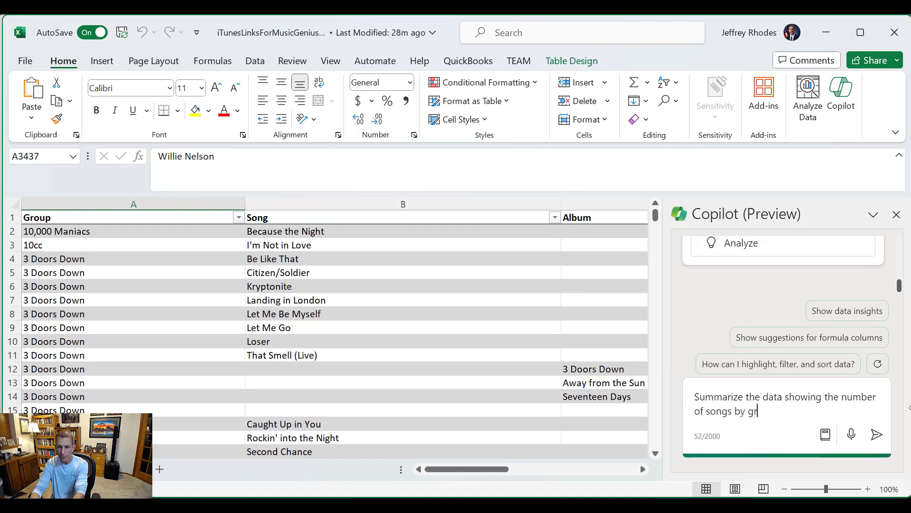
text(oup)
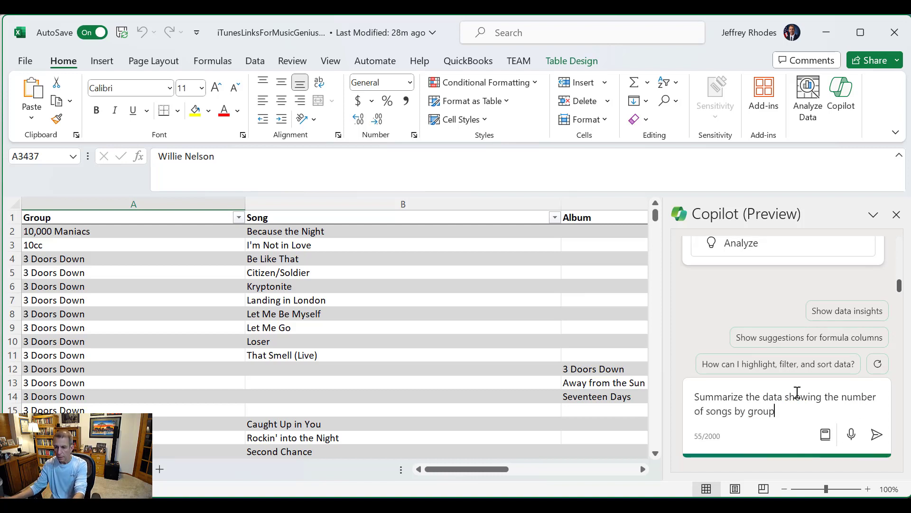
click(877, 434)
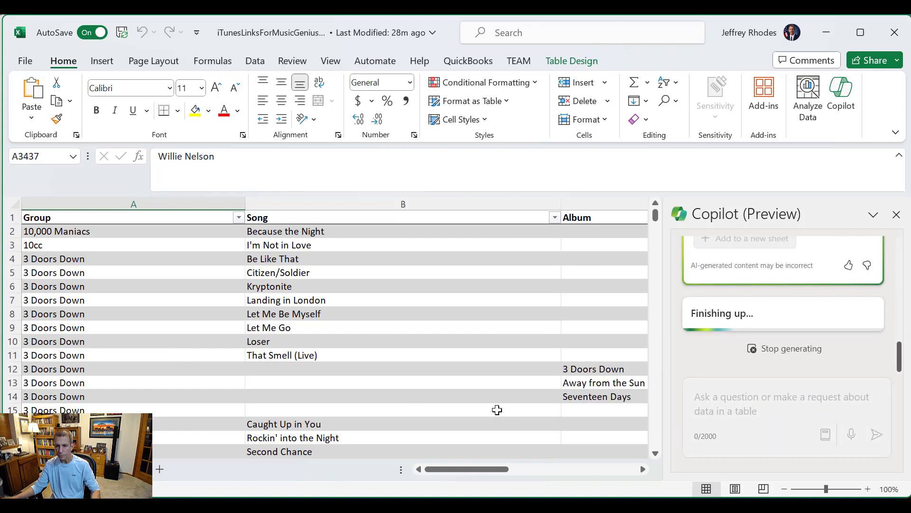
Review Copilot's chart of song counts by group and add the result to a new sheet.
drag(900, 364, 906, 351)
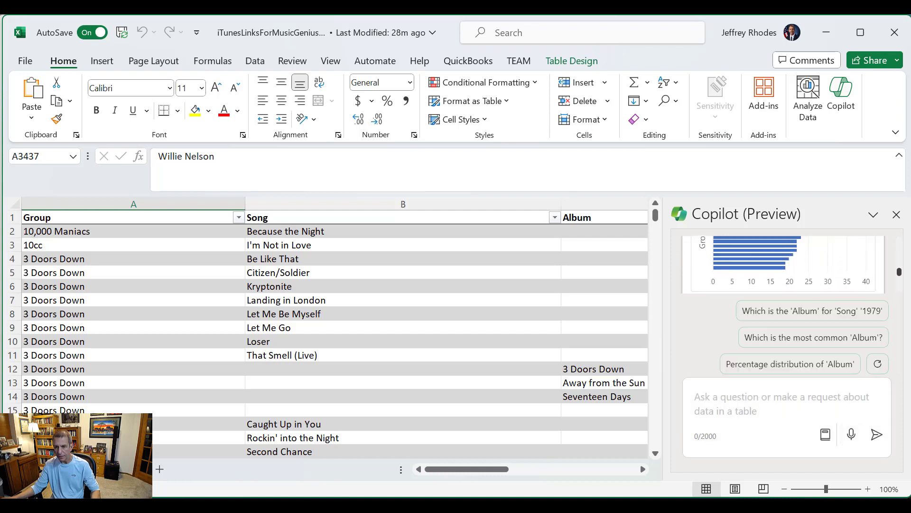
drag(899, 271, 899, 261)
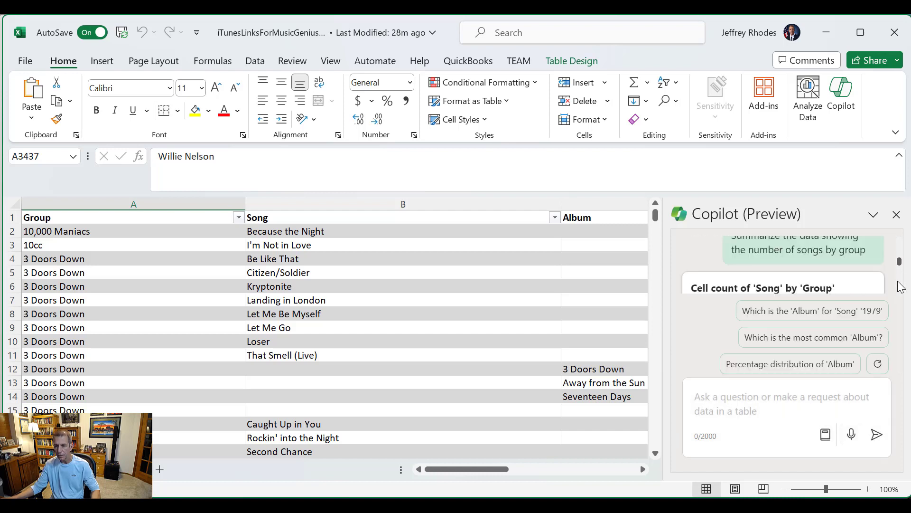
scroll(885, 291, down, 2)
scroll(886, 287, down, 5)
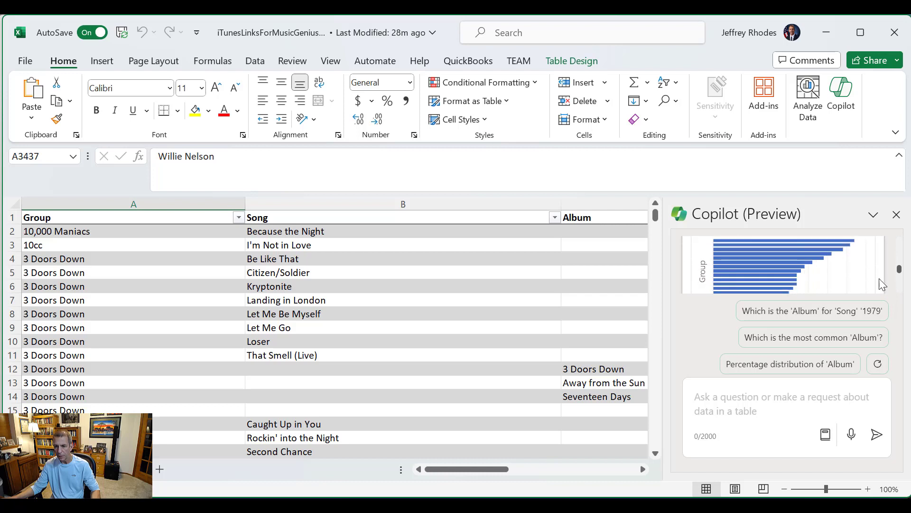
scroll(786, 264, down, 2)
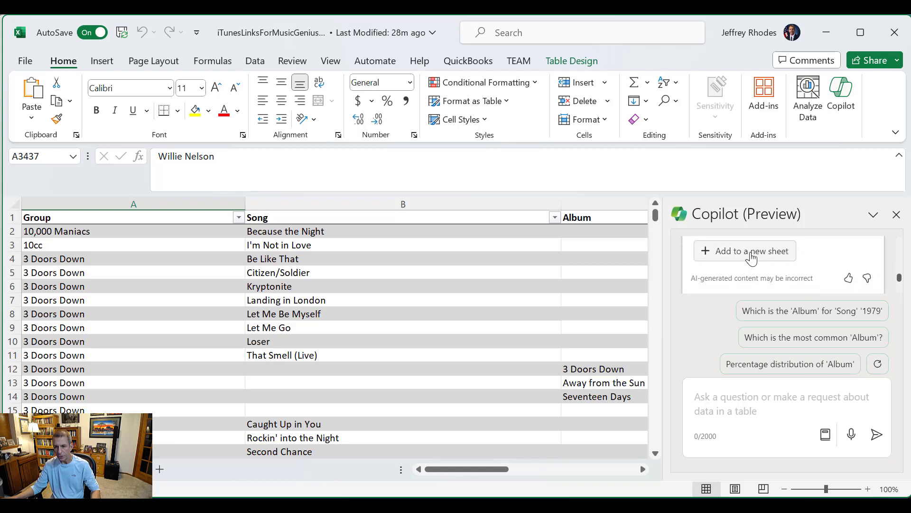
click(751, 256)
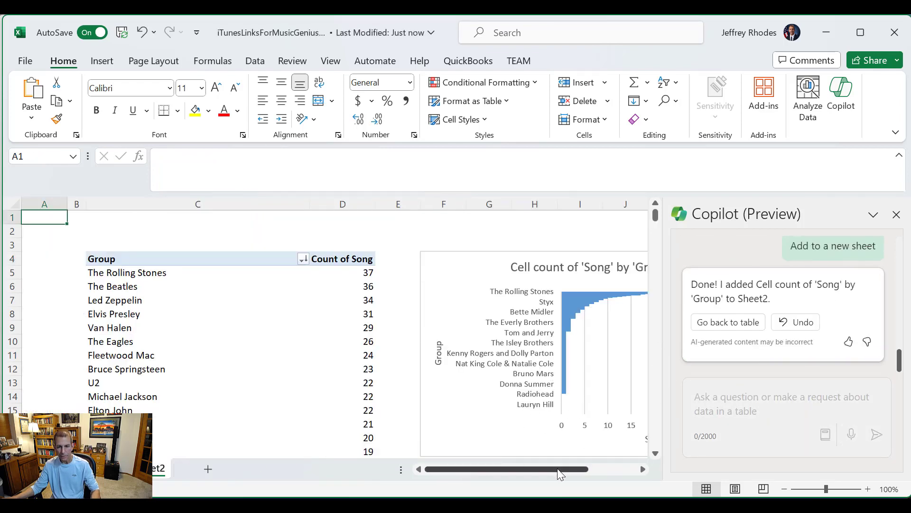
Examine the generated chart and the PivotTable of song counts per group, including the 3 Doors Down row.
drag(557, 468, 594, 472)
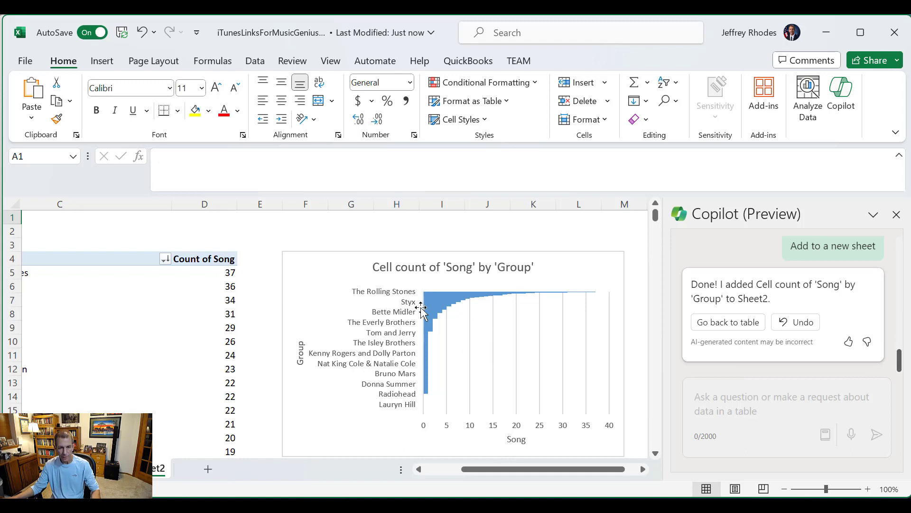
scroll(408, 367, down, 2)
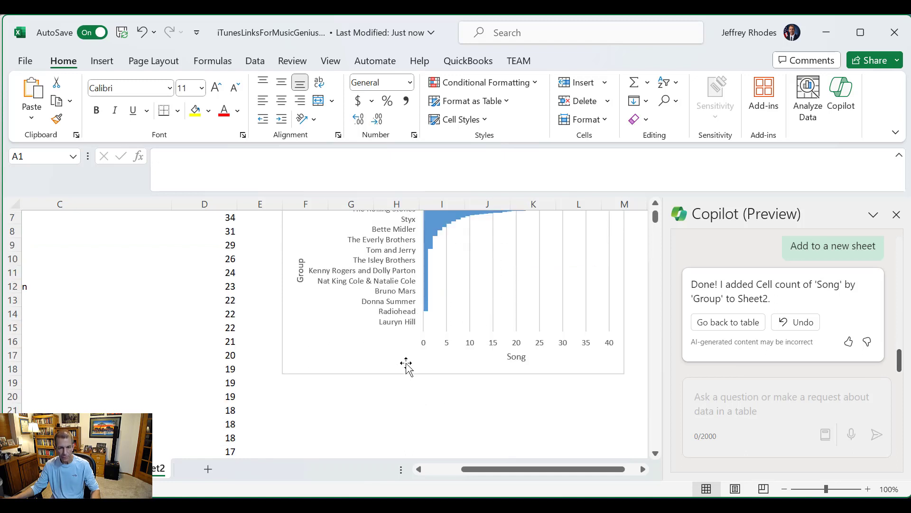
scroll(198, 346, down, 2)
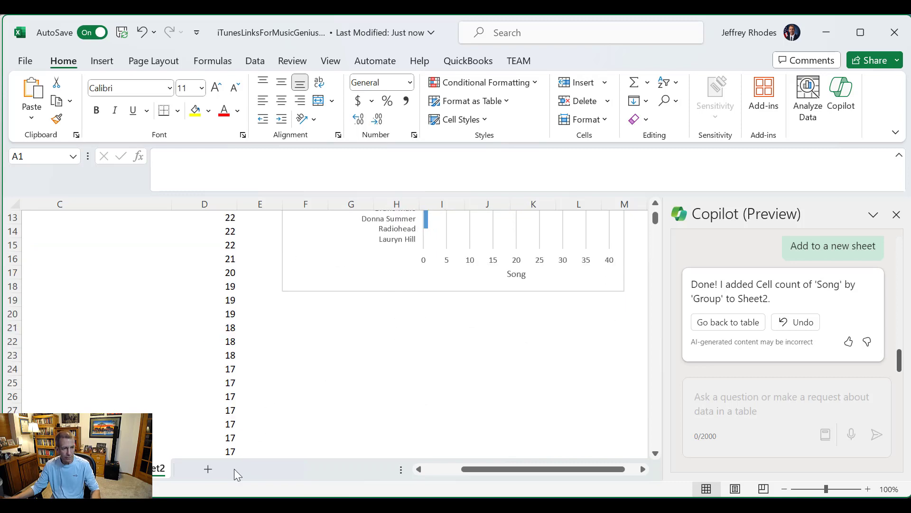
click(426, 469)
scroll(235, 372, up, 3)
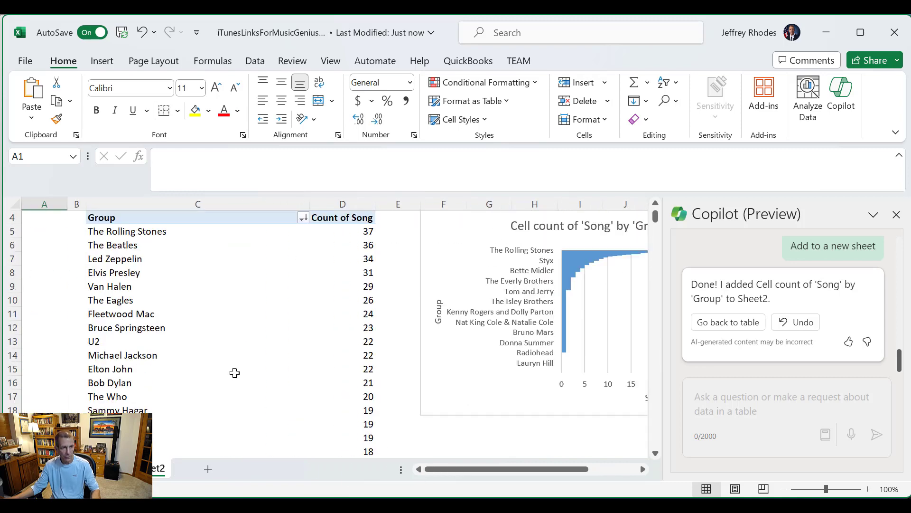
scroll(237, 368, down, 19)
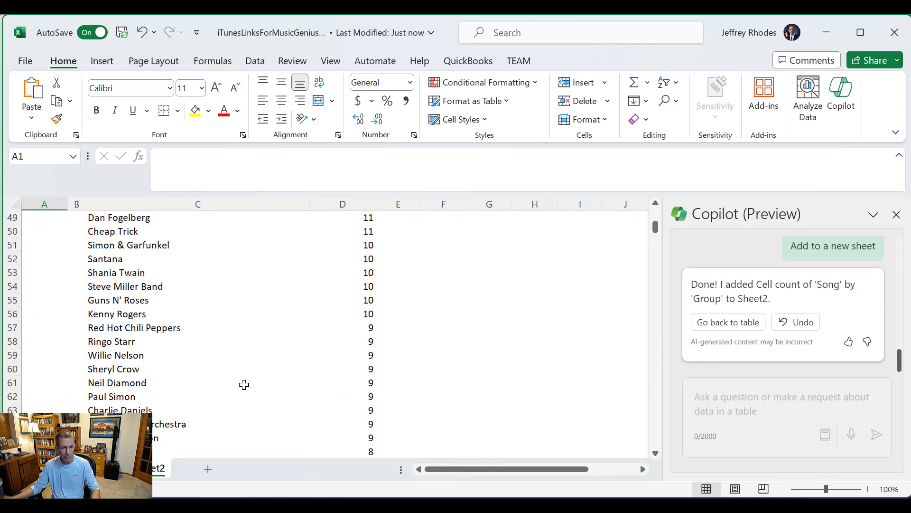
scroll(245, 383, down, 3)
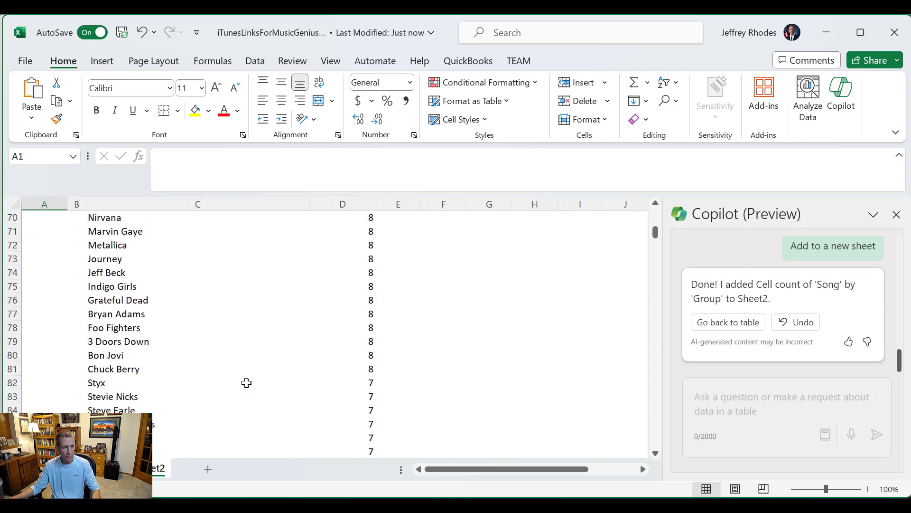
click(131, 346)
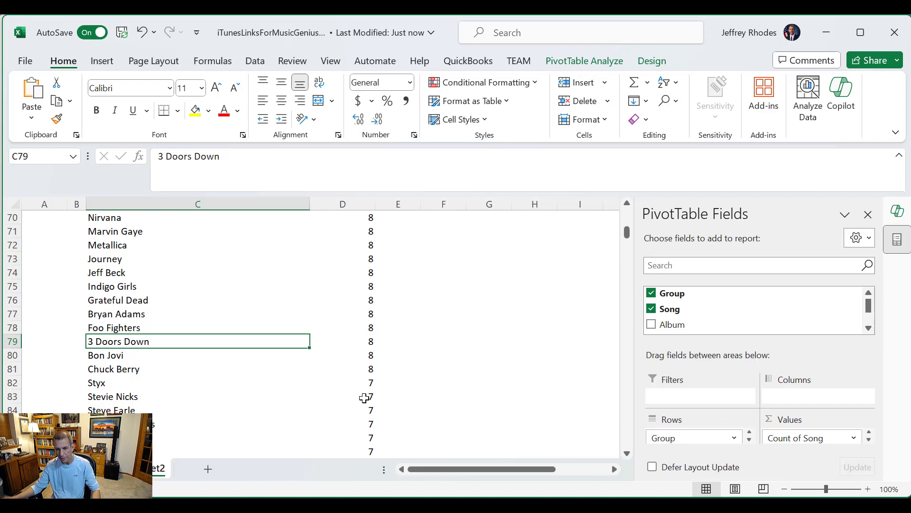
scroll(488, 406, up, 9)
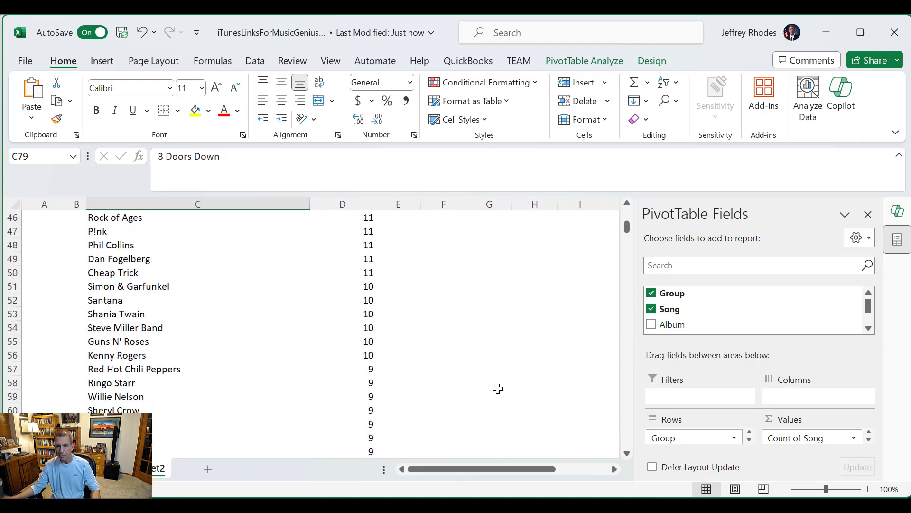
scroll(476, 334, up, 3)
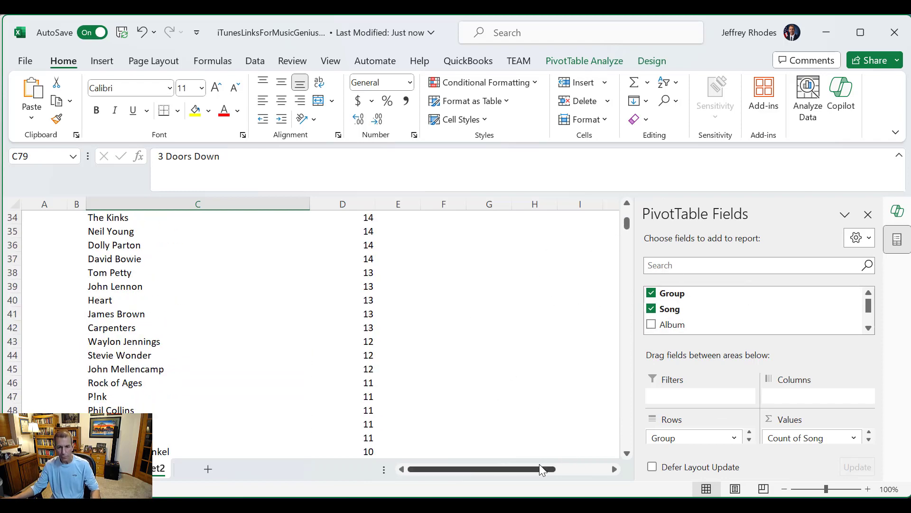
Enlarge the song count chart in both width and height, check its available fields, and close the PivotChart field list.
drag(541, 469, 614, 469)
drag(627, 223, 625, 204)
click(421, 288)
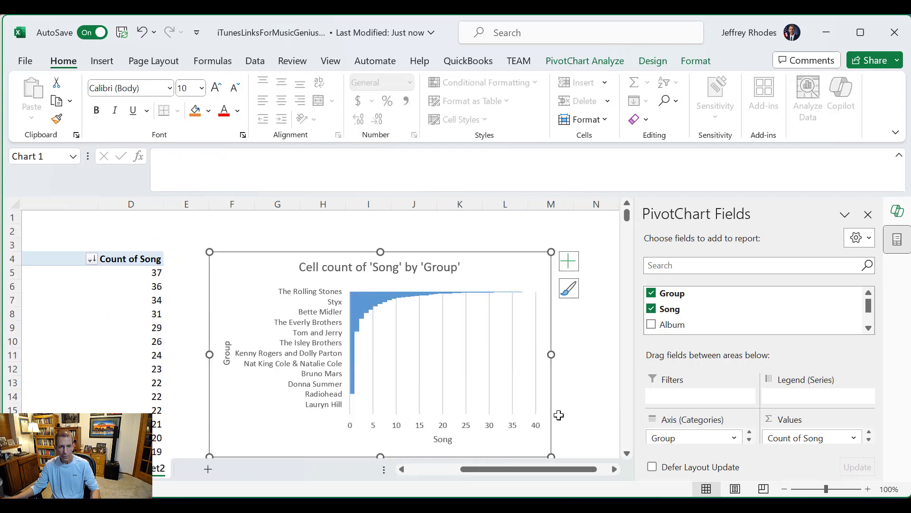
scroll(569, 403, down, 2)
drag(550, 375, 590, 424)
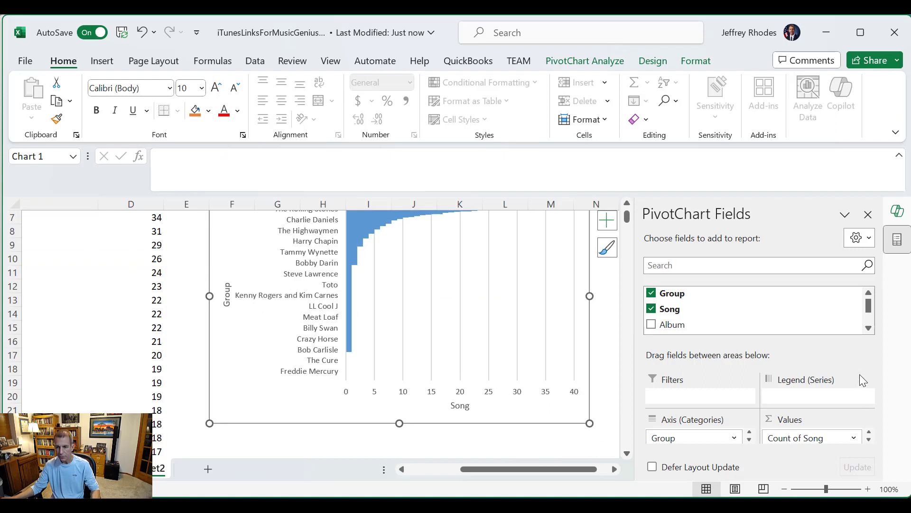
scroll(840, 311, down, 1)
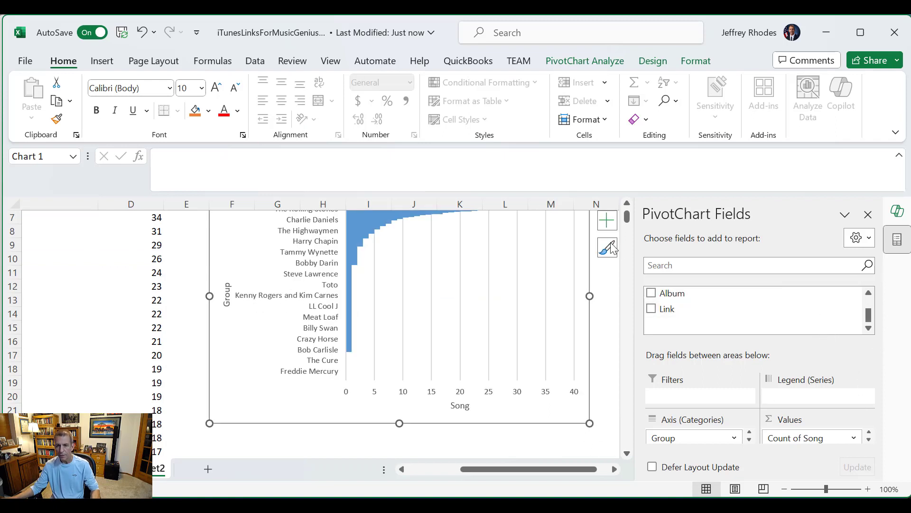
click(868, 214)
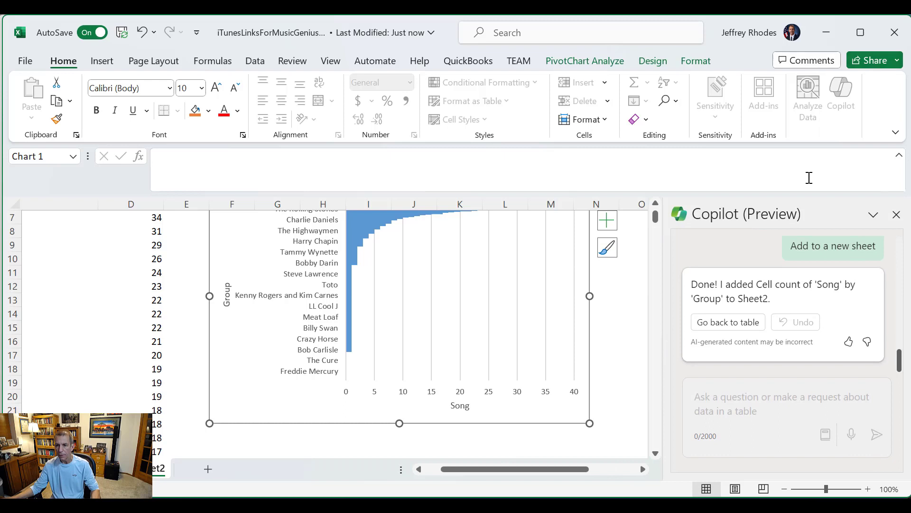
Reread Copilot's written summary of the songs by group and close the Copilot pane.
drag(901, 364, 901, 345)
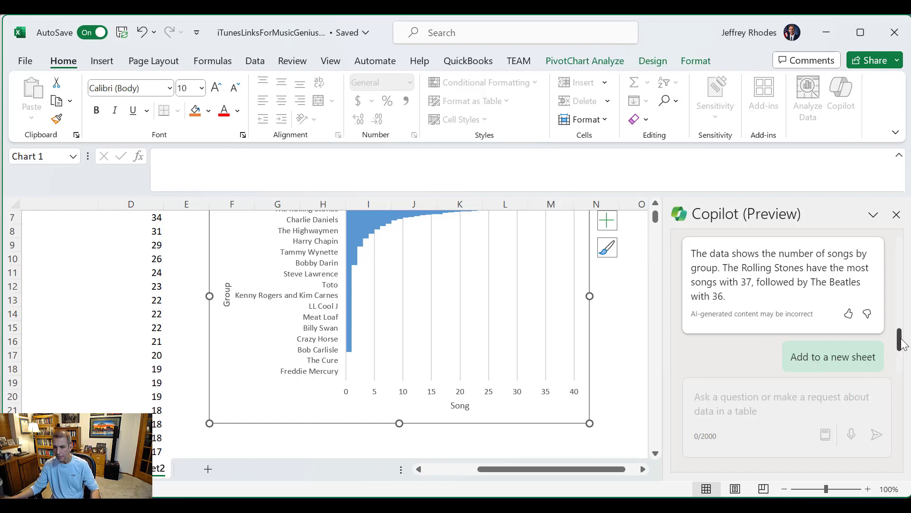
scroll(828, 289, up, 2)
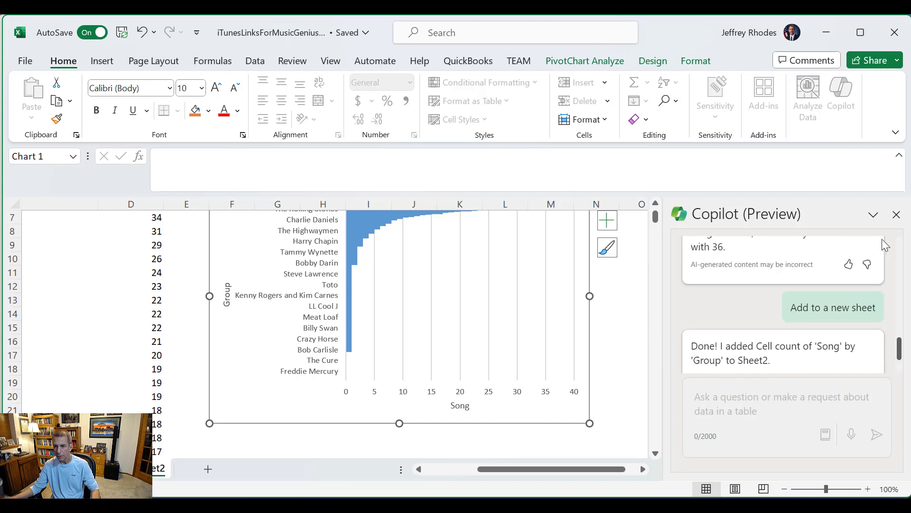
scroll(850, 333, down, 2)
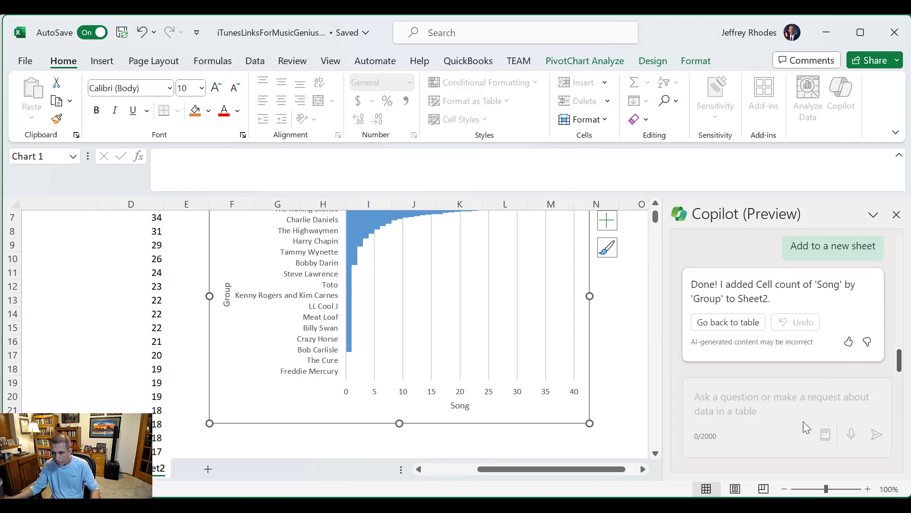
click(896, 215)
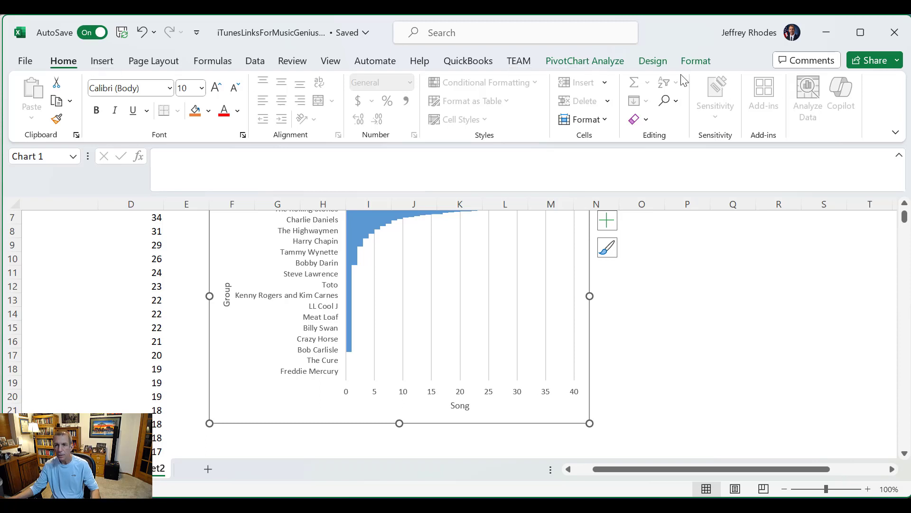
Return to the sheet with the song table and open Copilot for a new prompt.
click(97, 57)
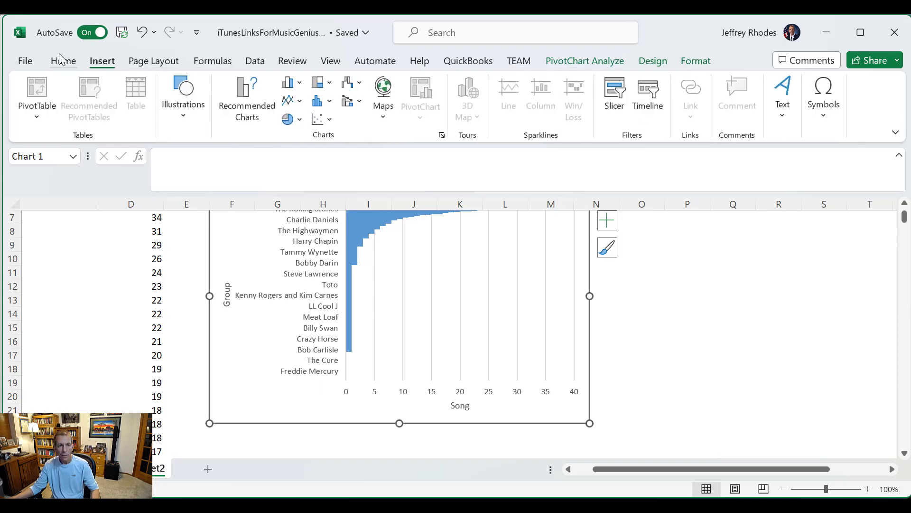
click(60, 56)
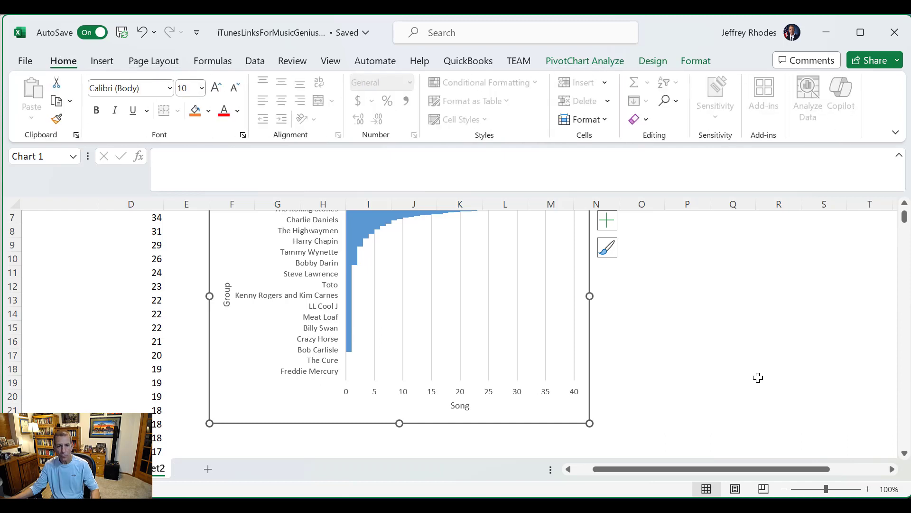
scroll(758, 378, up, 2)
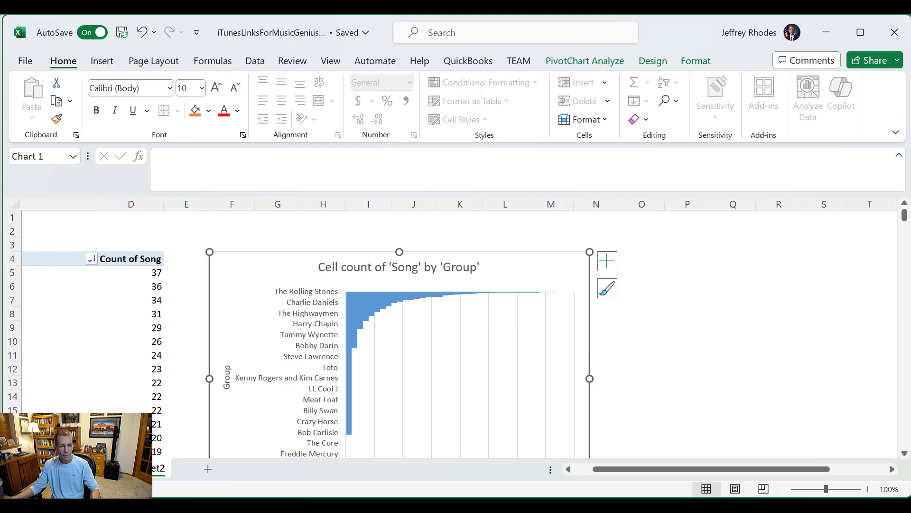
key(ctrl+Page_Up)
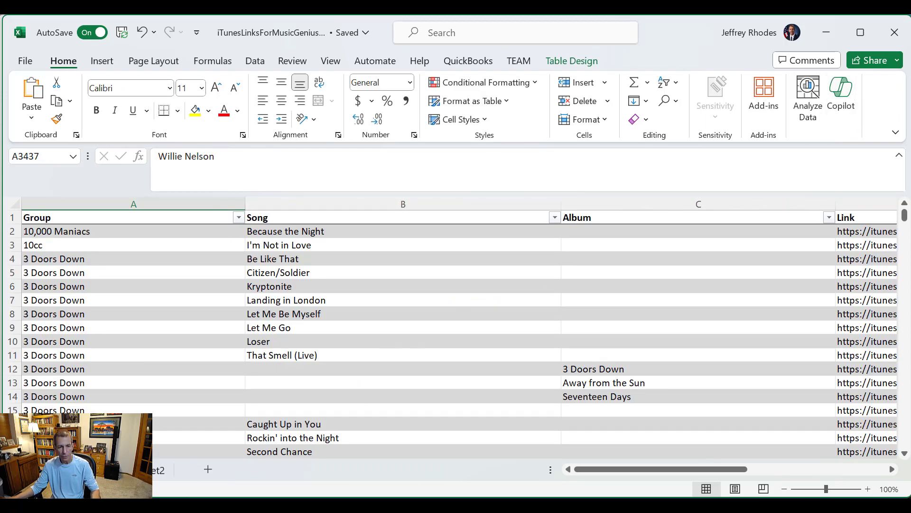
click(841, 95)
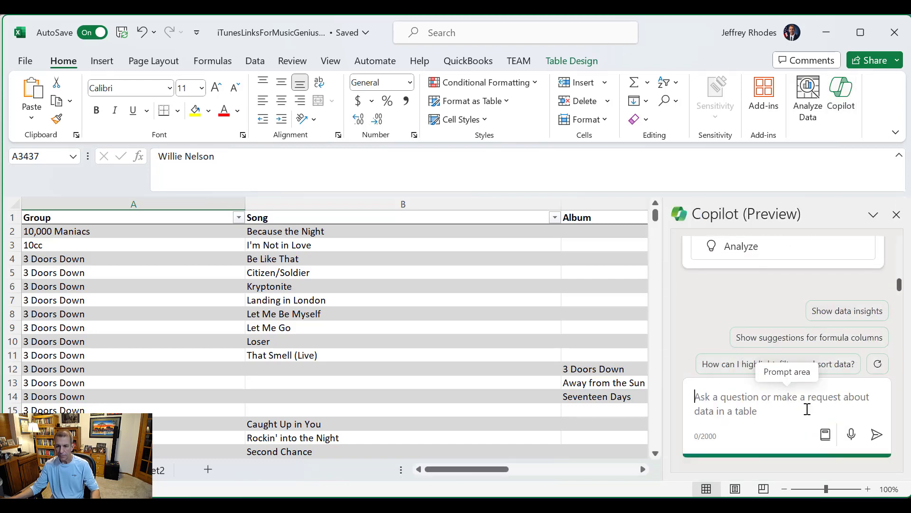
click(807, 408)
text(add )
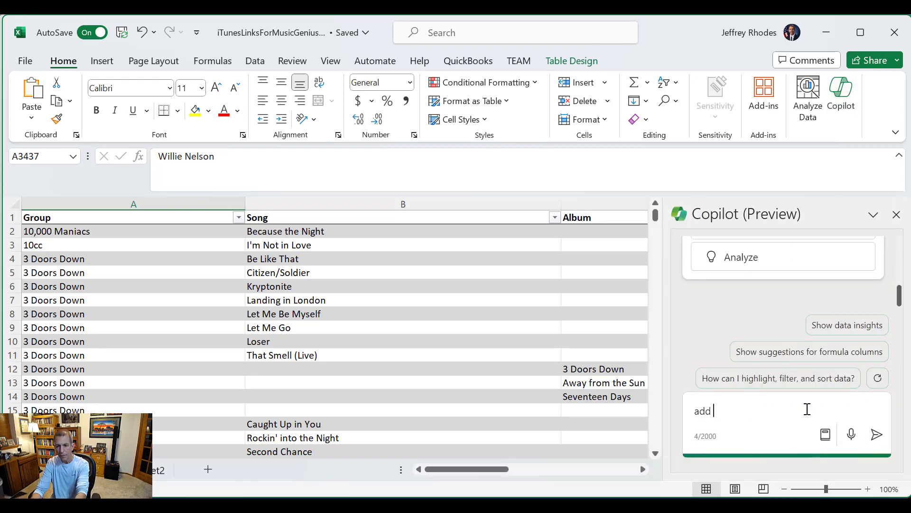
text(a visu)
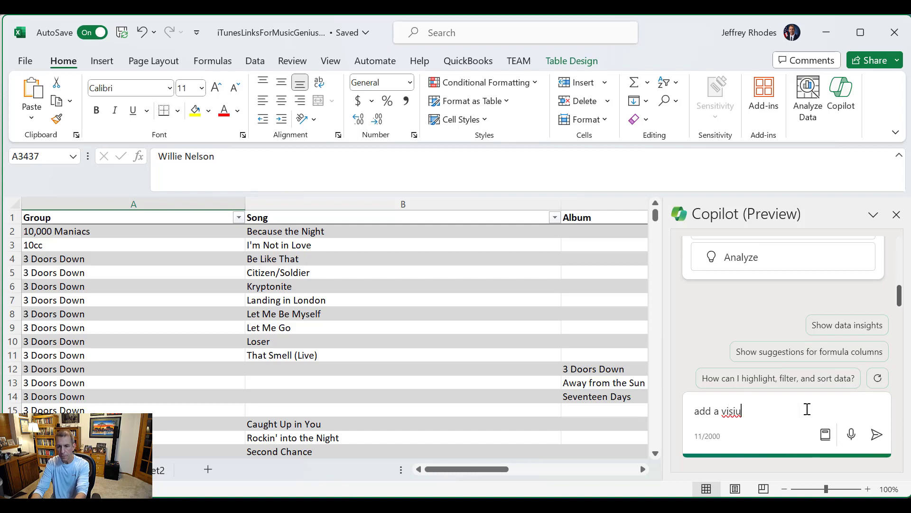
key(BackSpace)
text(ua)
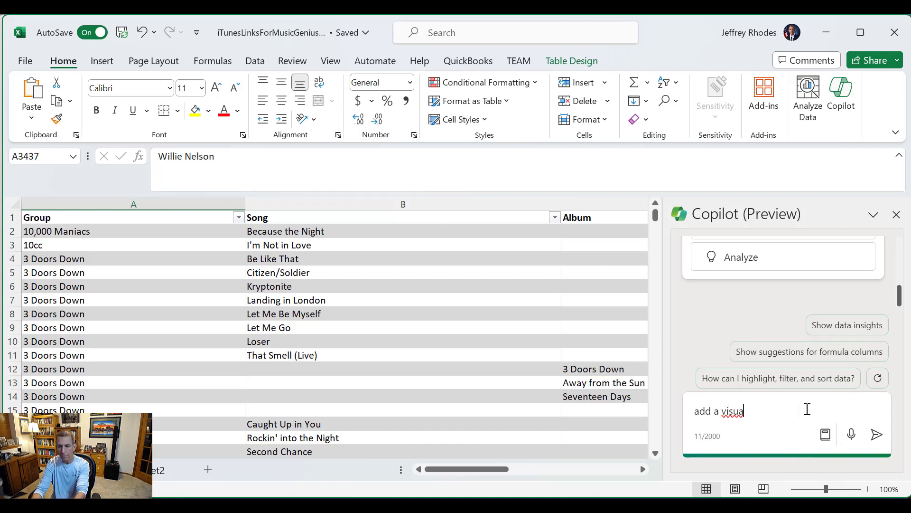
key(BackSpace)
key(BackSpace)
key(BackSpace)
key(BackSpace)
key(BackSpace)
key(BackSpace)
key(BackSpace)
key(BackSpace)
key(BackSpace)
key(BackSpace)
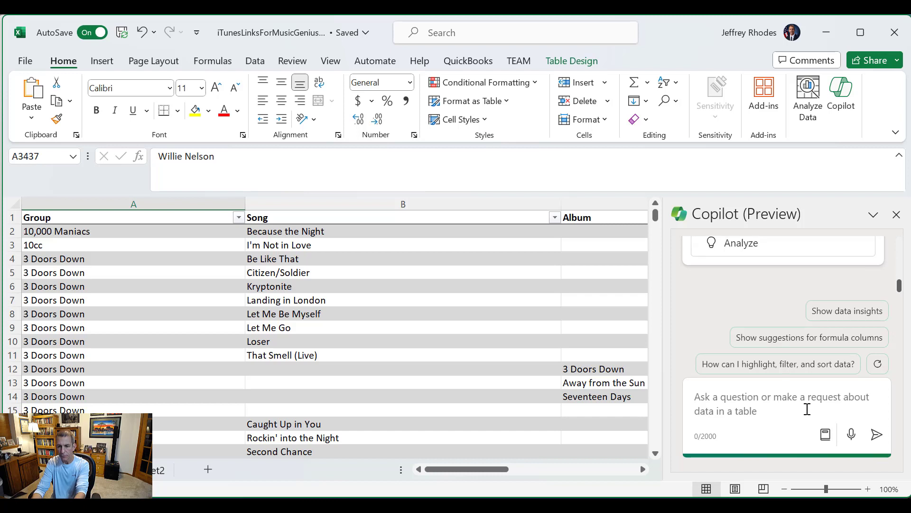
Ask Copilot to "Visualize table1 by the number of albums per group" and submit the prompt.
text(Visualize the dat)
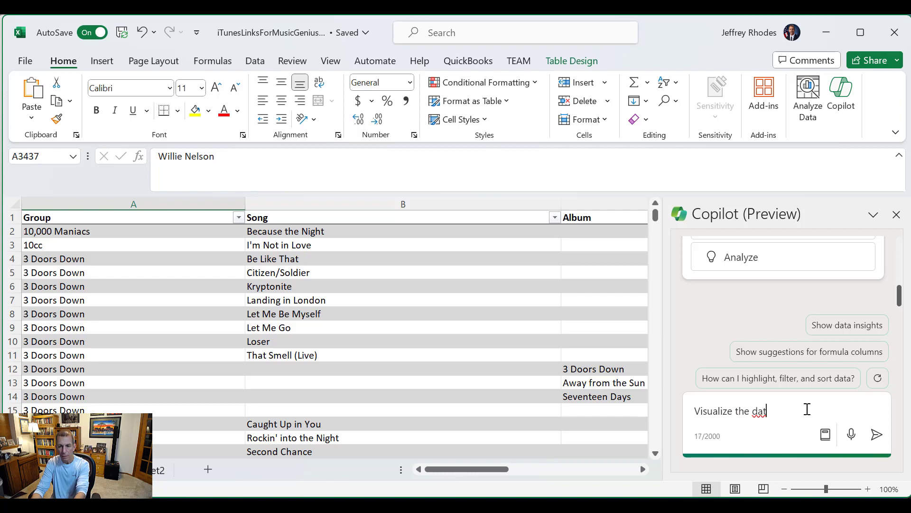
key(BackSpace)
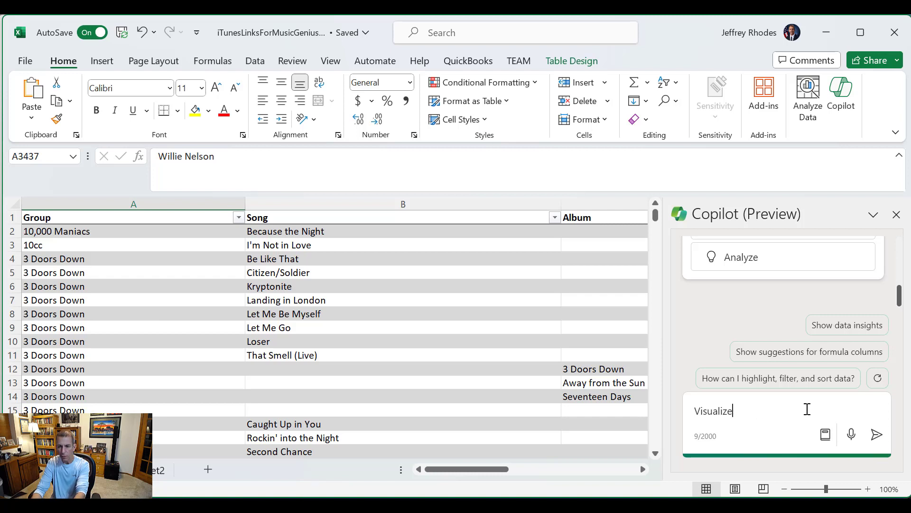
text(able1 by the nu)
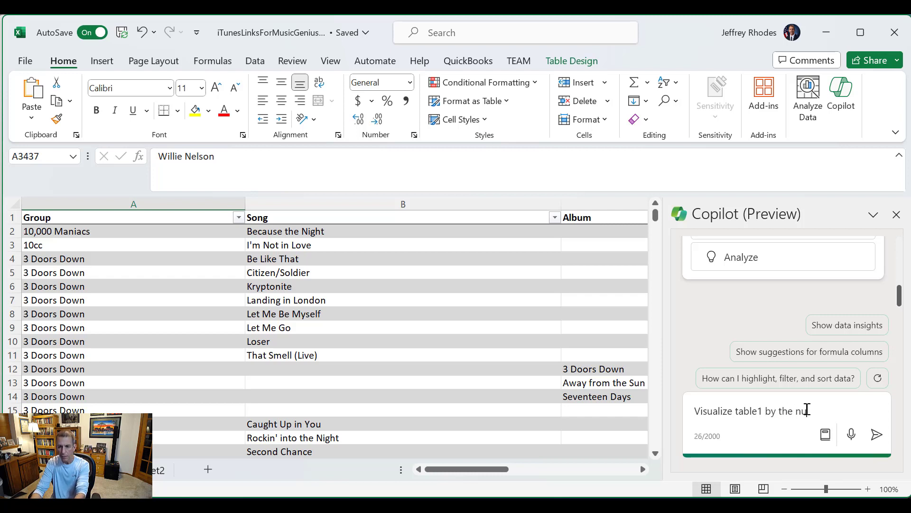
text(mber of albums per )
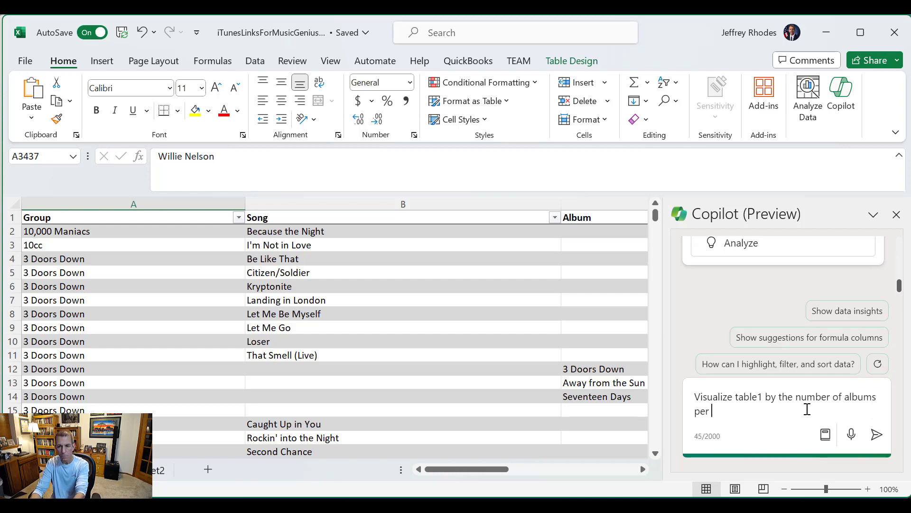
text(group)
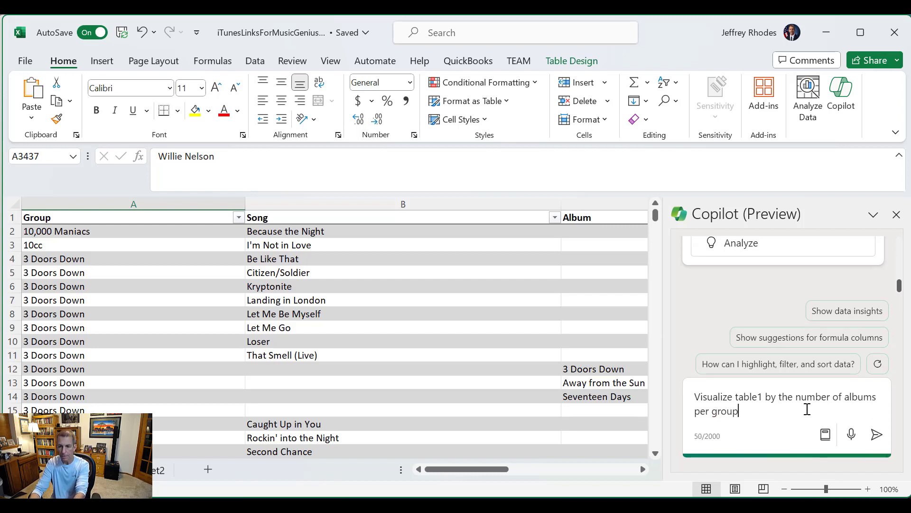
click(886, 440)
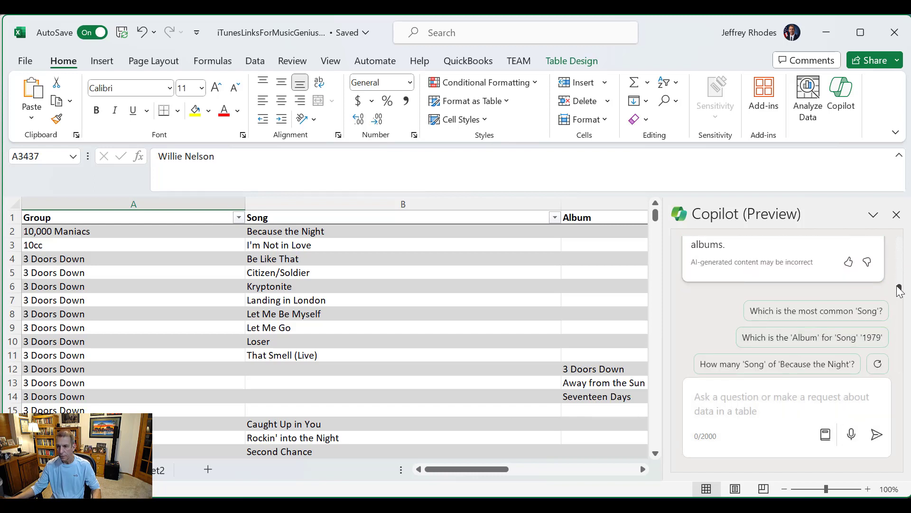
Review Copilot's answer on albums per group and add its result table to a new sheet.
drag(899, 288, 901, 284)
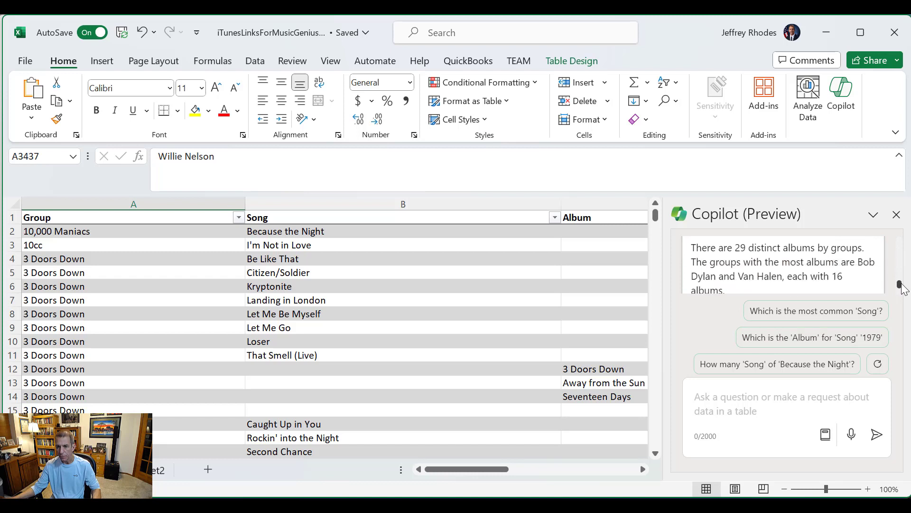
drag(902, 287, 904, 279)
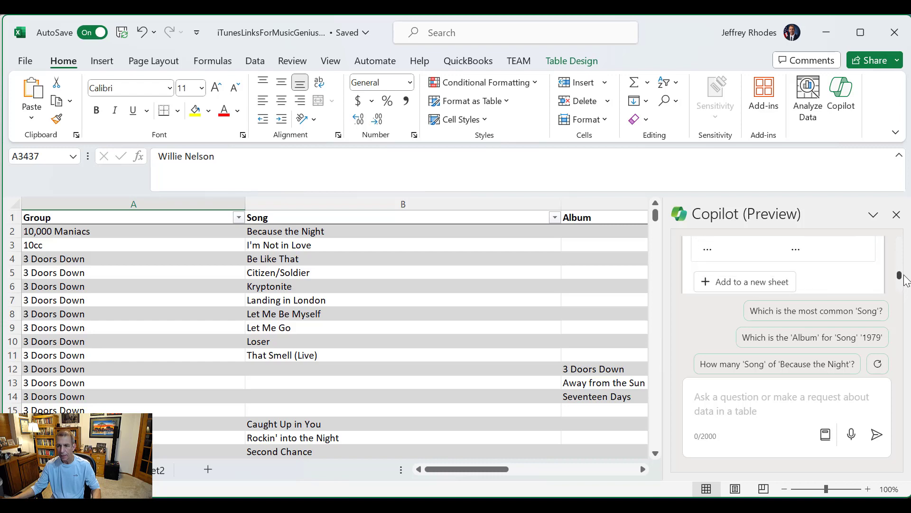
click(761, 282)
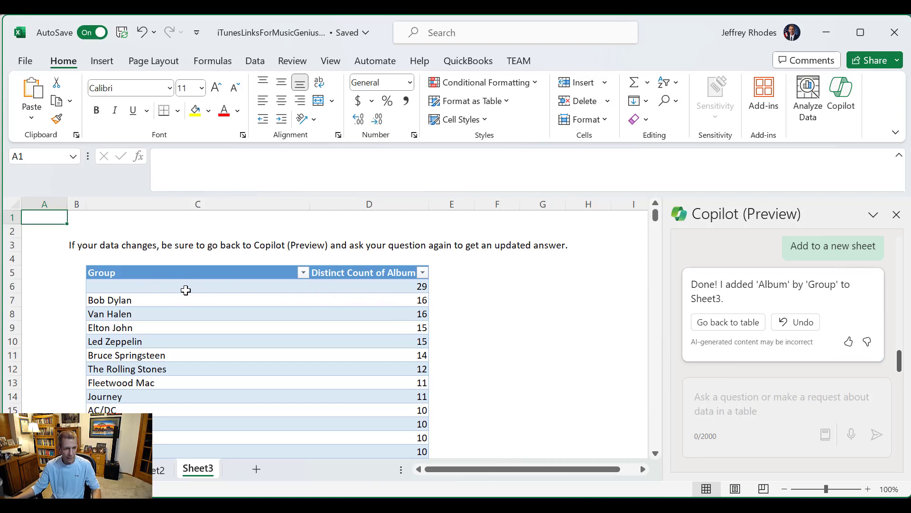
Examine the new sheet's table of distinct album counts per group, including its lower rows and the area beside it.
mouse_move(614, 470)
mouse_down()
mouse_move(645, 470)
mouse_move(603, 470)
mouse_up()
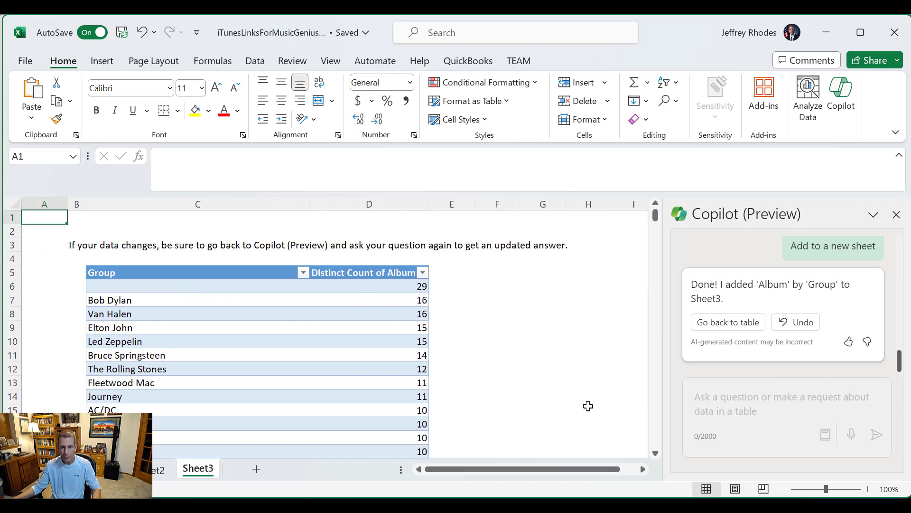
scroll(587, 427, down, 4)
scroll(579, 439, up, 2)
scroll(579, 440, up, 2)
scroll(589, 460, down, 12)
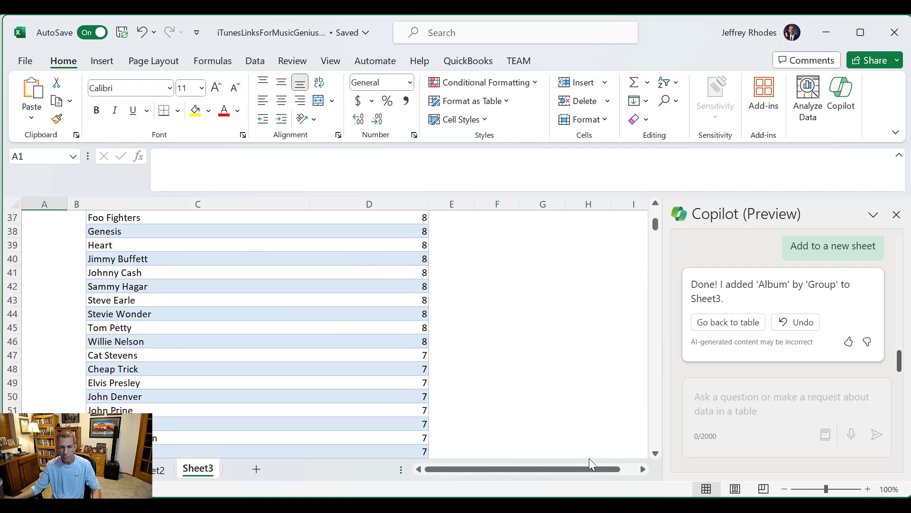
scroll(591, 460, down, 8)
drag(594, 469, 613, 471)
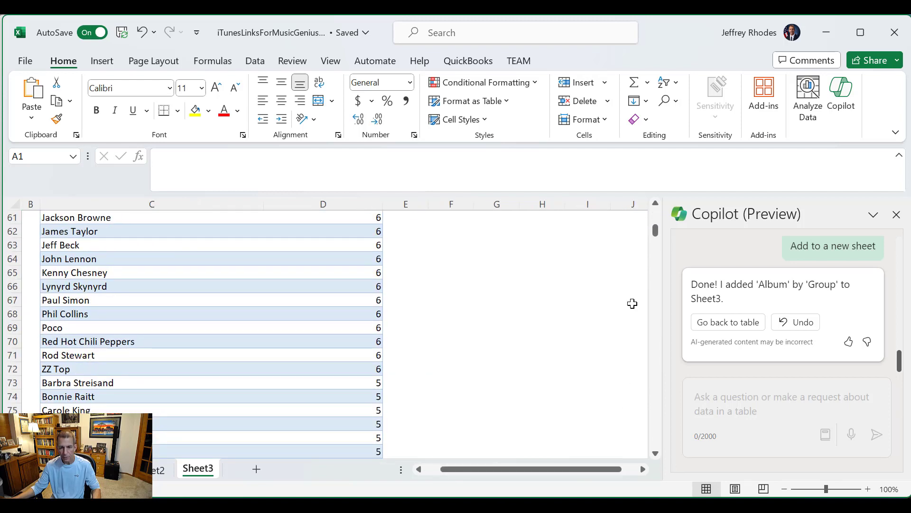
mouse_move(660, 234)
mouse_down()
mouse_move(658, 206)
mouse_move(662, 222)
mouse_up()
drag(530, 469, 630, 479)
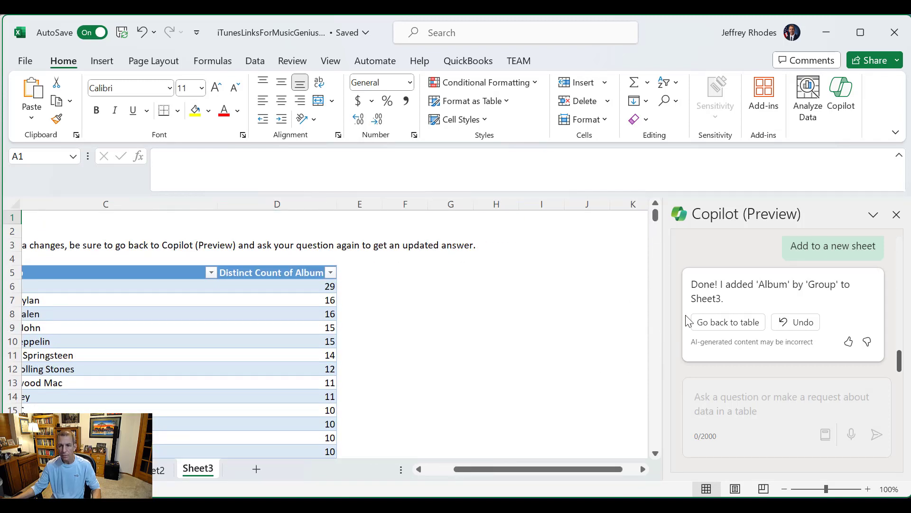